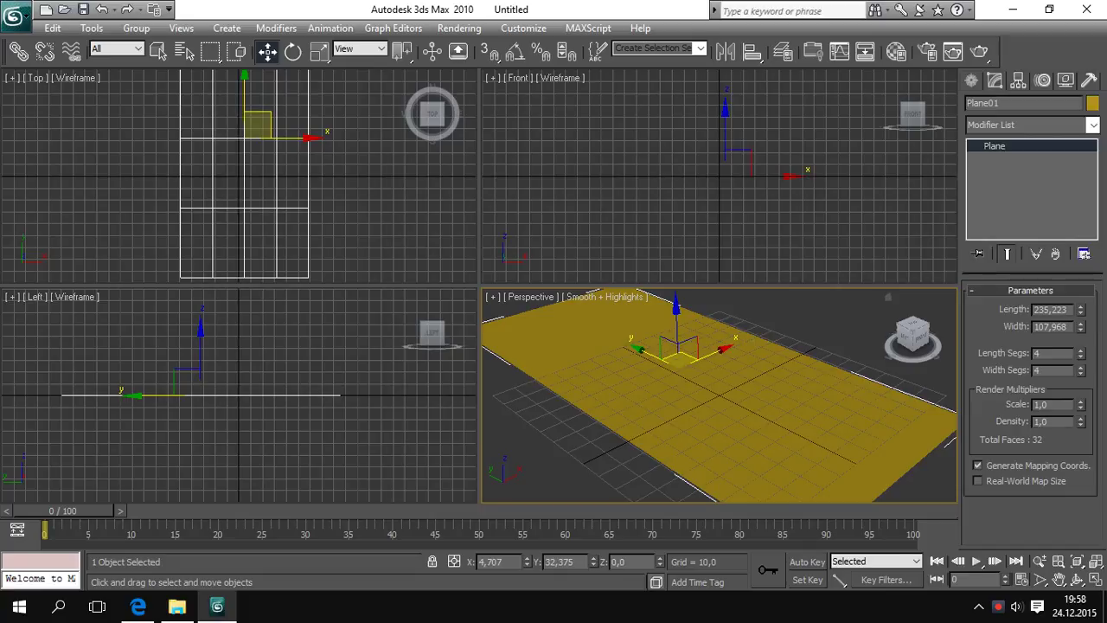
# - Resize the plane to about 223.5 long by 227.8 wide and move it to about X 16.3, Y 9.1
pyautogui.moveTo(1080, 309)
pyautogui.mouseDown()
pyautogui.moveTo(1079, 290)
pyautogui.moveTo(1079, 339)
pyautogui.moveTo(1080, 307)
pyautogui.mouseUp()
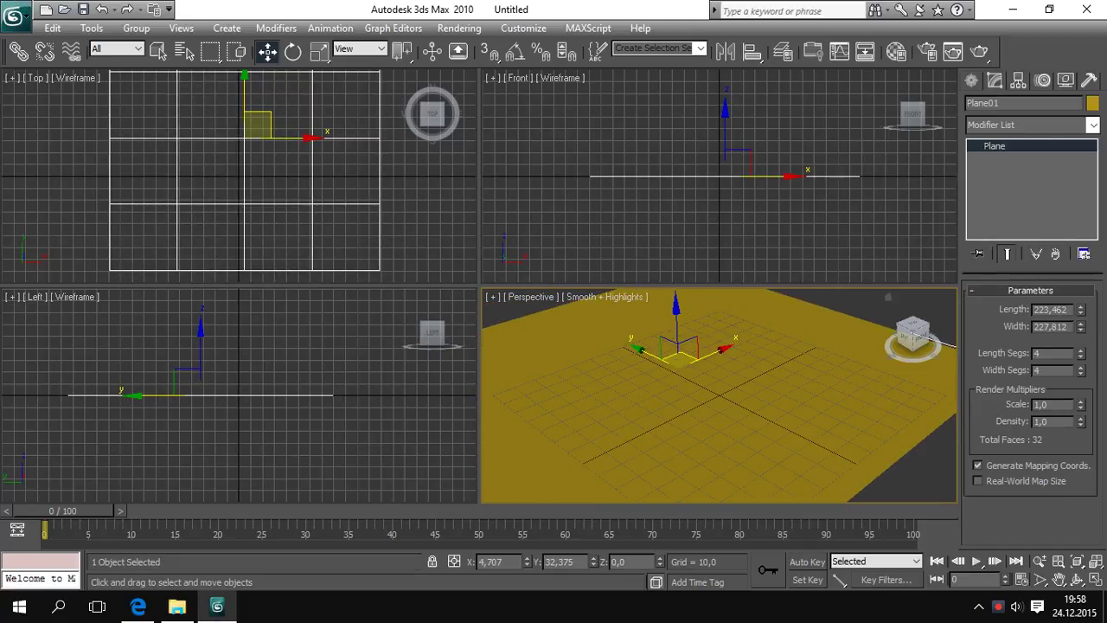
pyautogui.moveTo(678, 361); pyautogui.dragTo(731, 368)
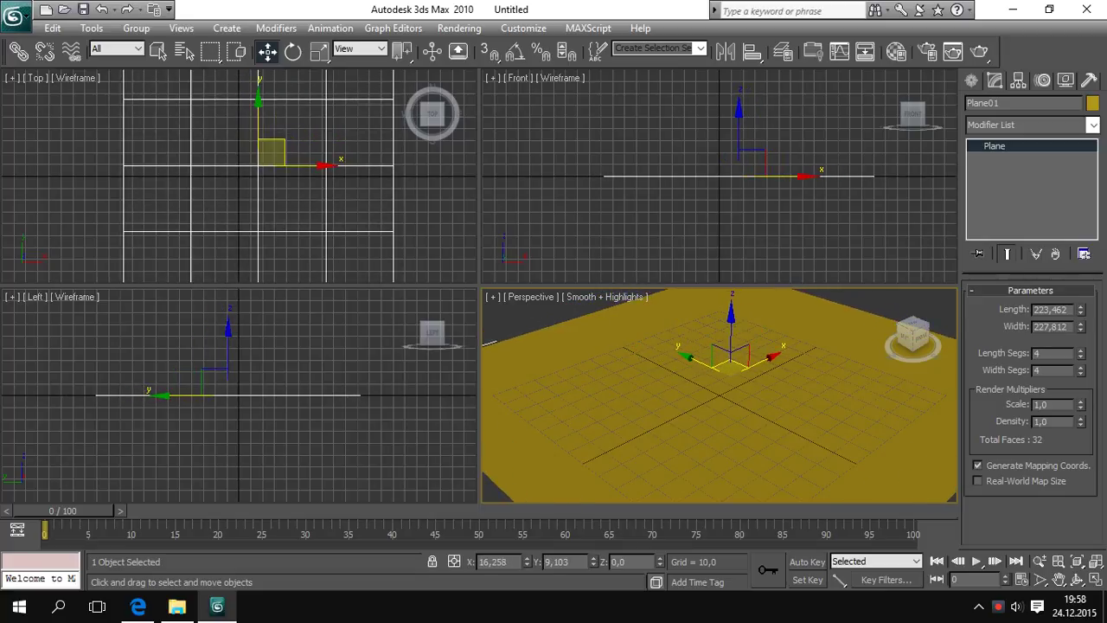
# - Copy the plane straight upward and shrink the copy to about 100.6 long by 84.3 wide
pyautogui.keyDown('shift'); pyautogui.moveTo(732, 330); pyautogui.dragTo(732, 314); pyautogui.keyUp('shift')
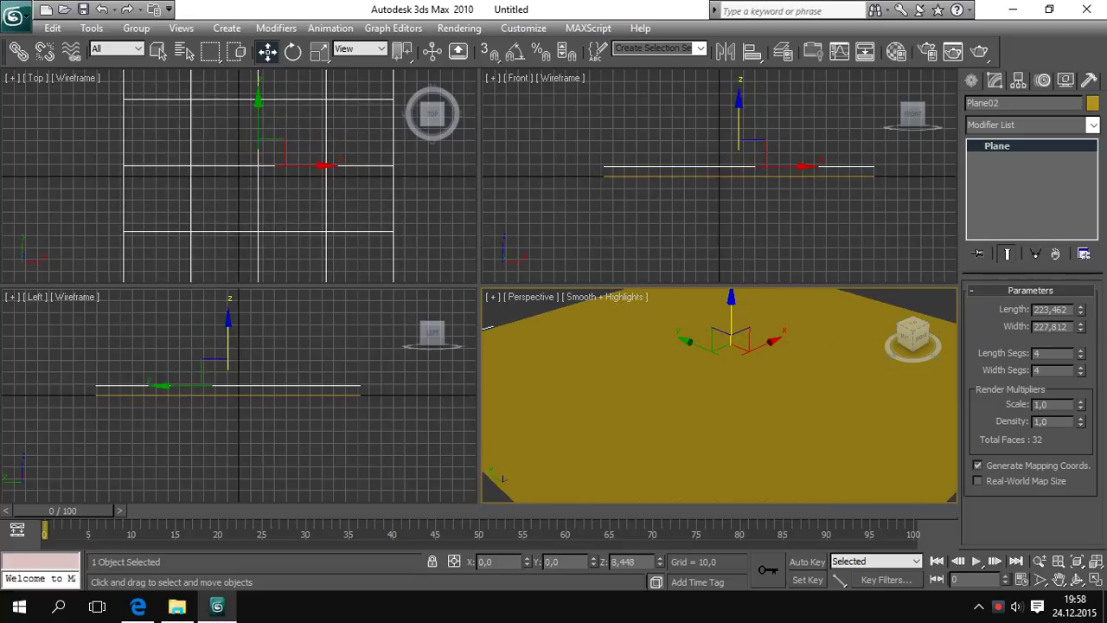
pyautogui.press('Return')
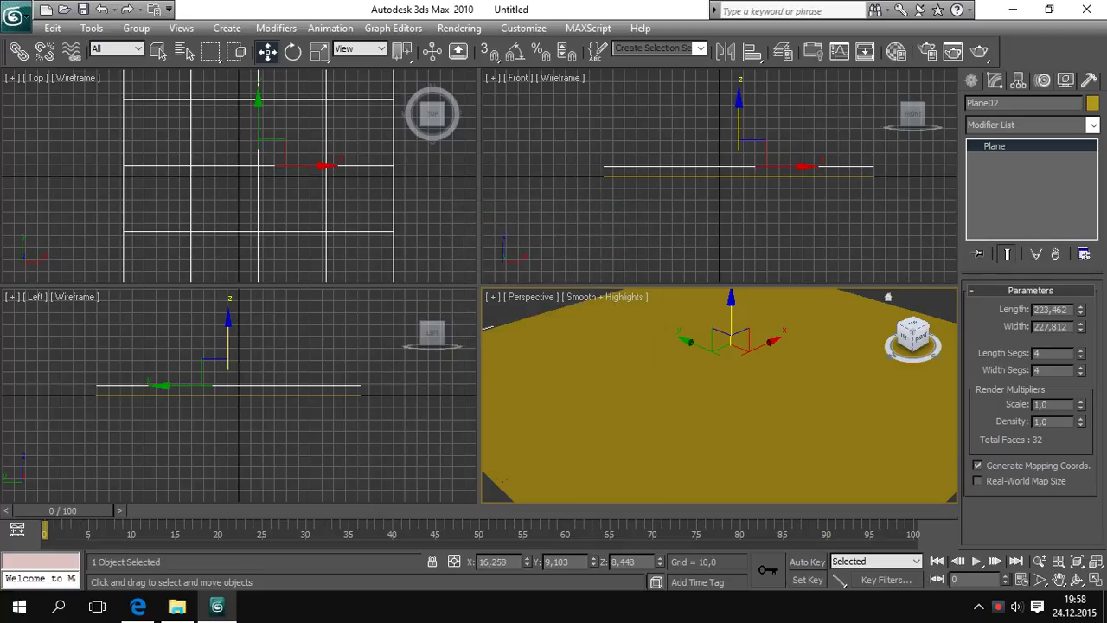
pyautogui.moveTo(1080, 310); pyautogui.dragTo(1080, 379)
pyautogui.moveTo(1080, 327); pyautogui.dragTo(1080, 368)
# - Lower the smaller plane to about Z 1.0, just above the large plane, and deselect it
pyautogui.rightClick(754, 123)
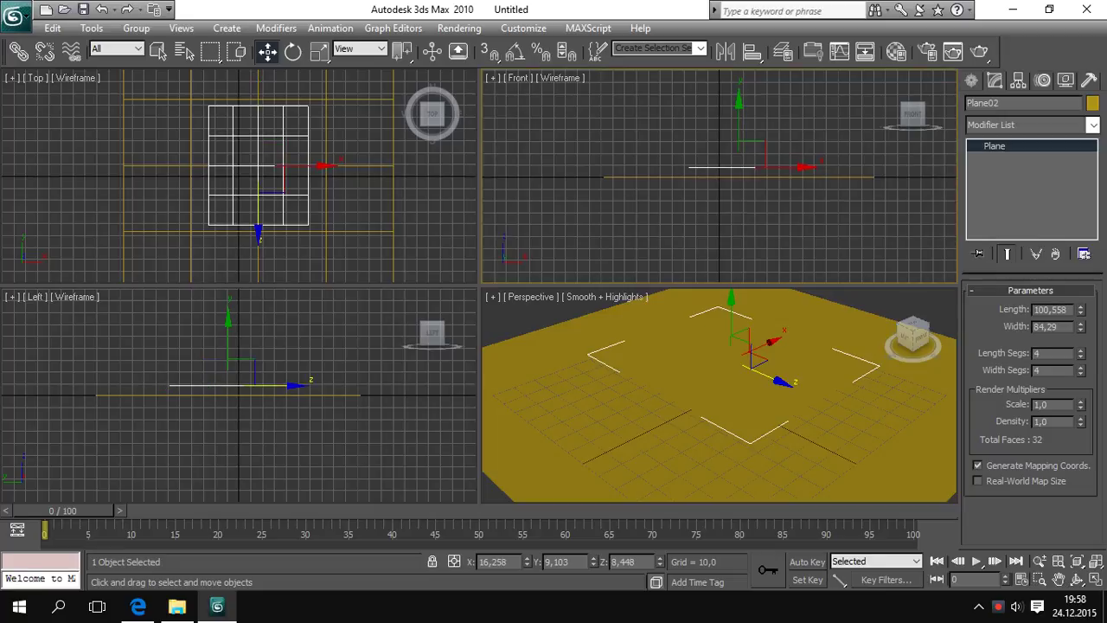
pyautogui.moveTo(739, 121); pyautogui.dragTo(738, 138)
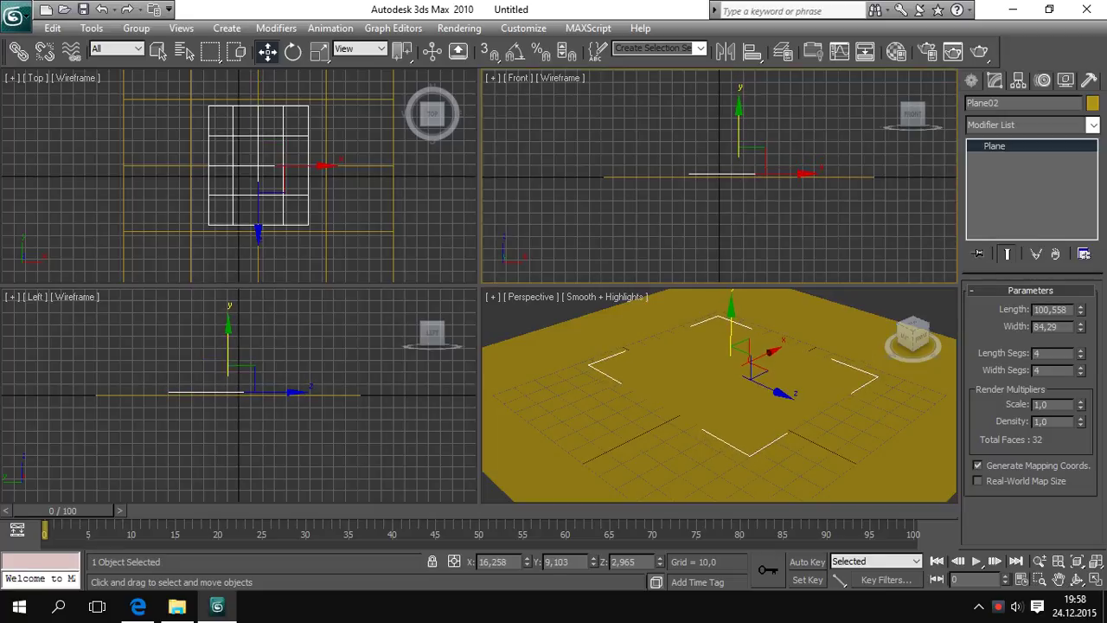
pyautogui.scroll(3, 720, 177)
pyautogui.moveTo(770, 113); pyautogui.dragTo(769, 118)
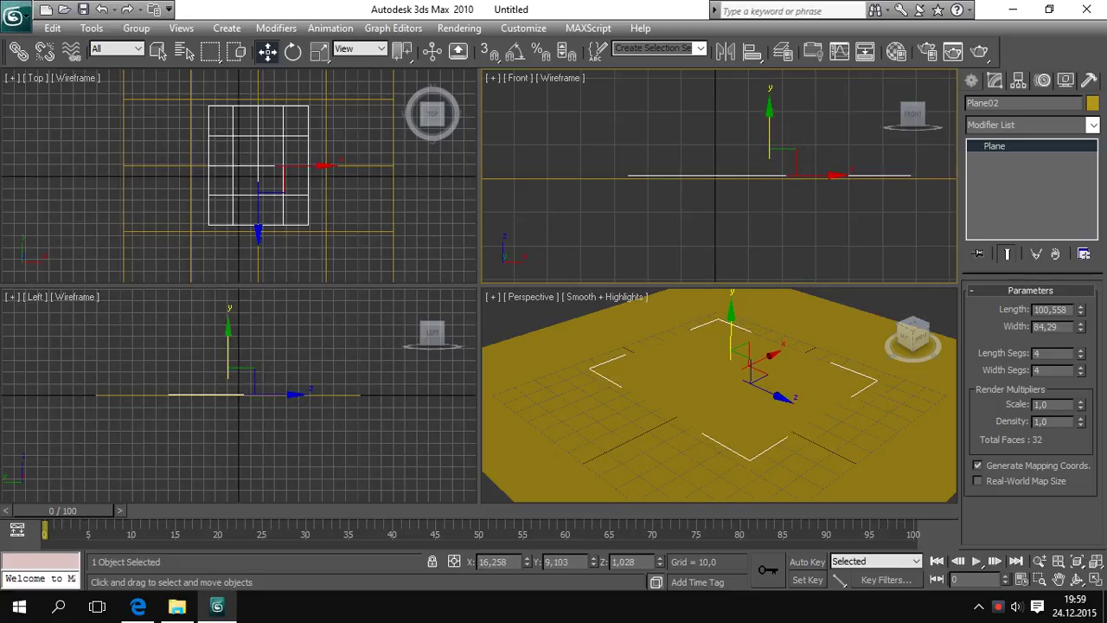
pyautogui.click(882, 303)
# - Create a box about 21.0 long, 18.2 wide and 20.1 high on the smaller plane
pyautogui.click(971, 80)
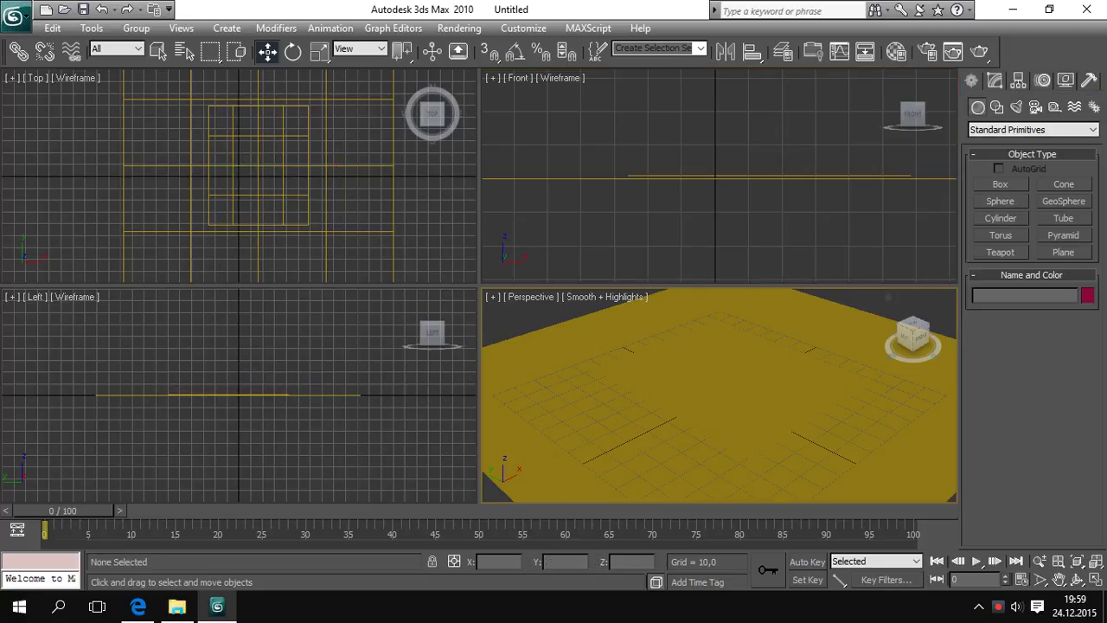
pyautogui.click(1000, 184)
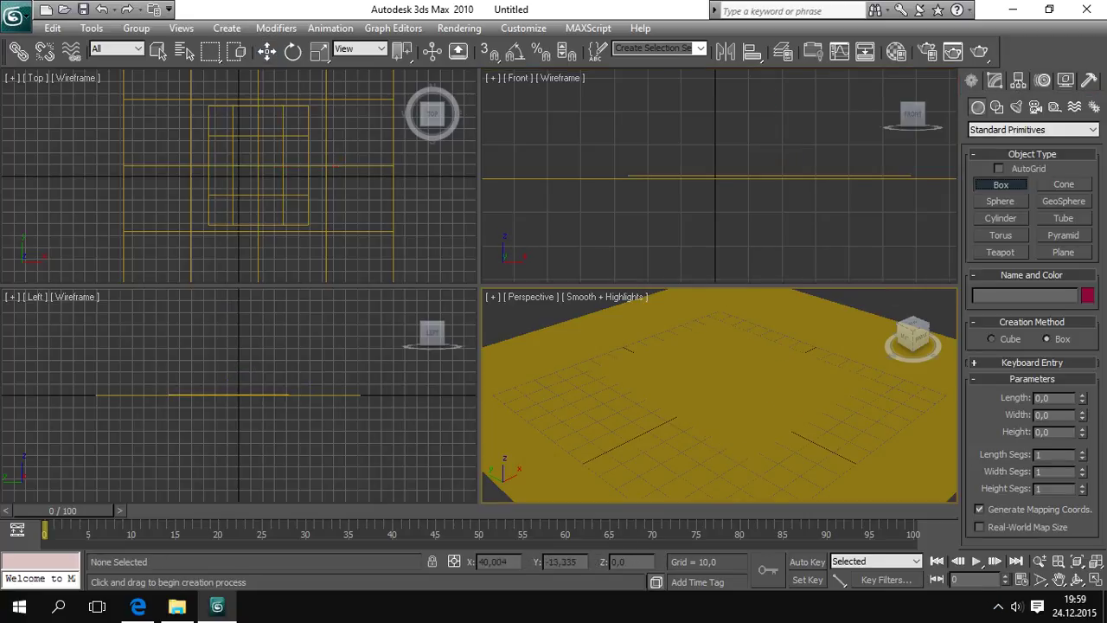
pyautogui.click(260, 194)
pyautogui.moveTo(777, 404); pyautogui.dragTo(779, 409)
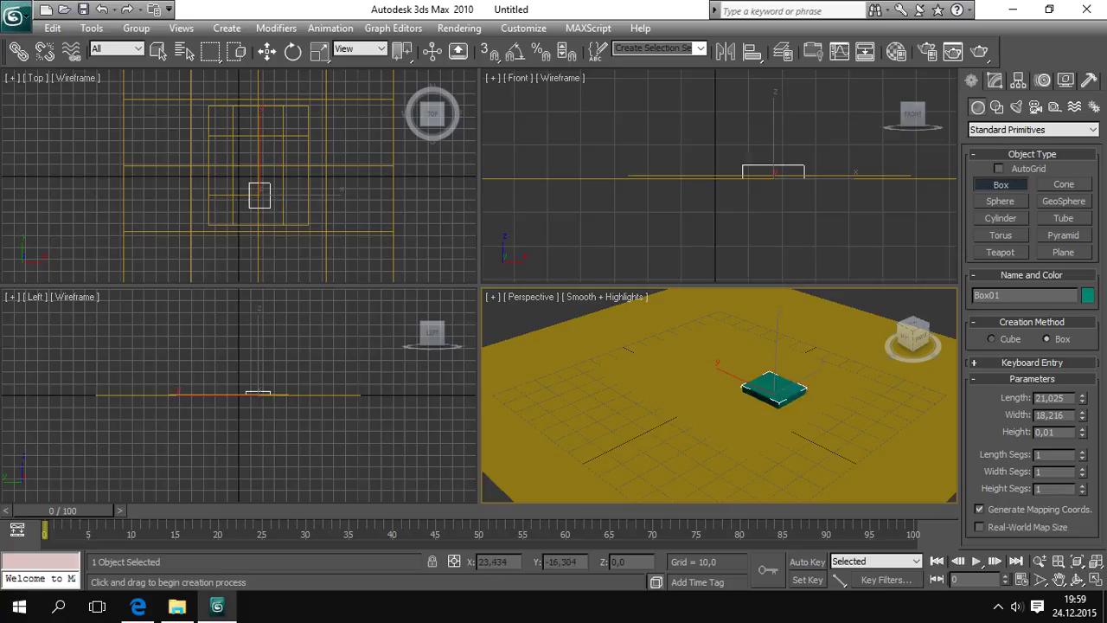
pyautogui.click(781, 368)
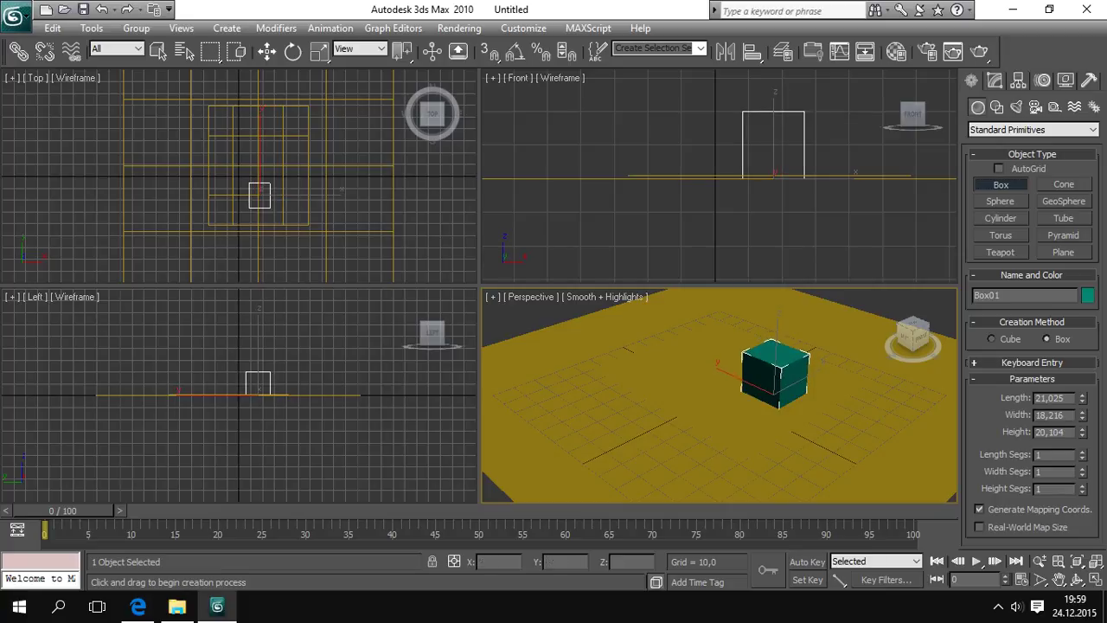
# - Raise the box to about Z 1.9 so that it sits just above the smaller plane, and deselect it
pyautogui.click(266, 51)
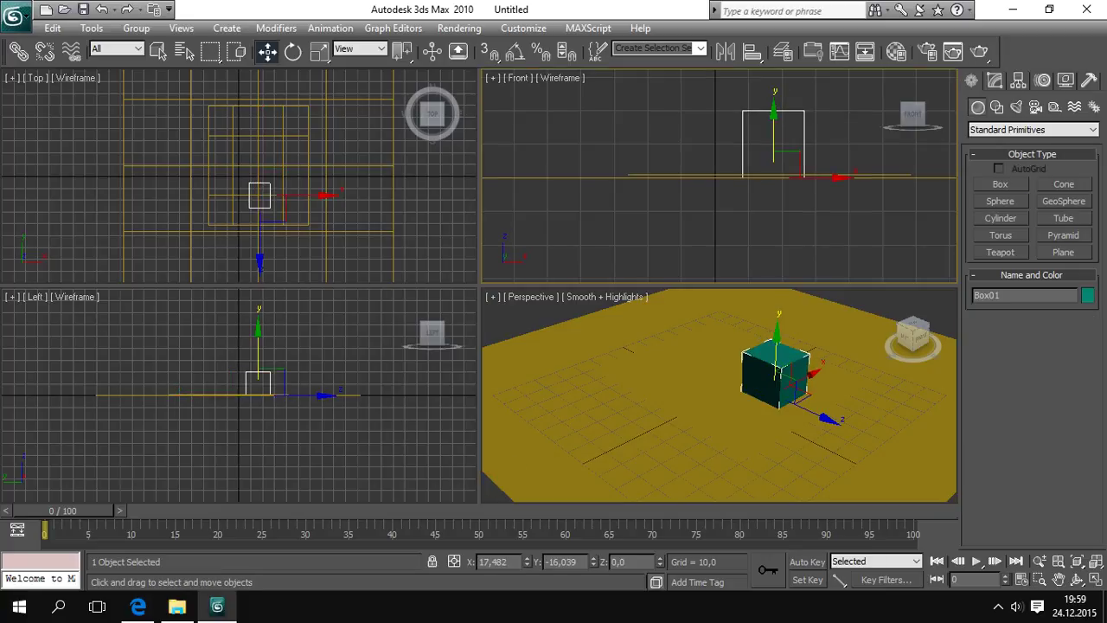
pyautogui.moveTo(774, 118); pyautogui.dragTo(774, 111)
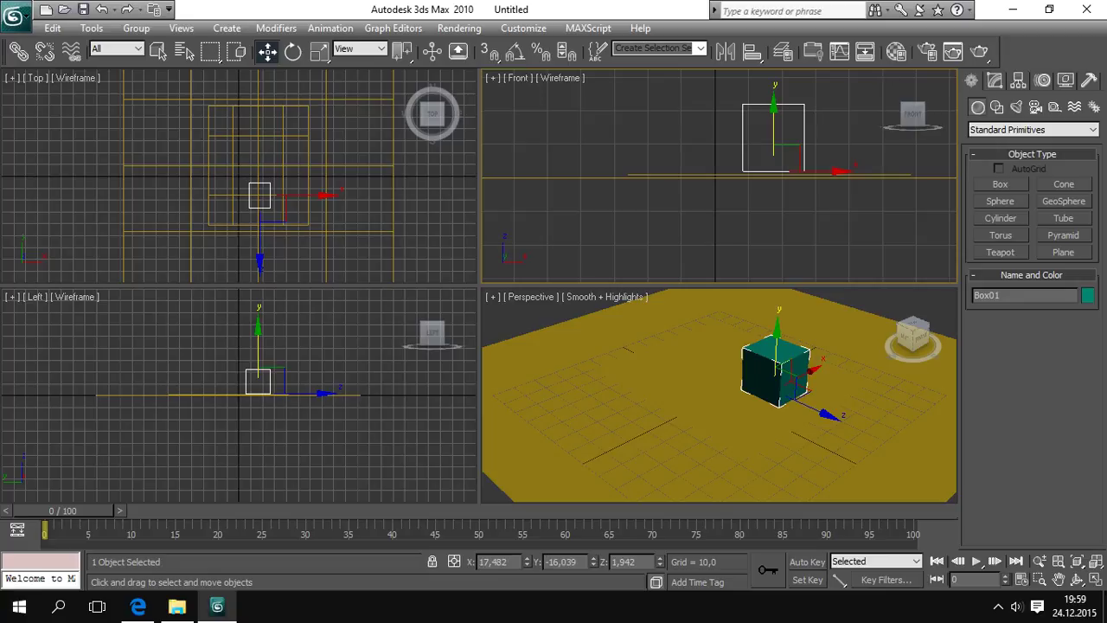
pyautogui.click(538, 315)
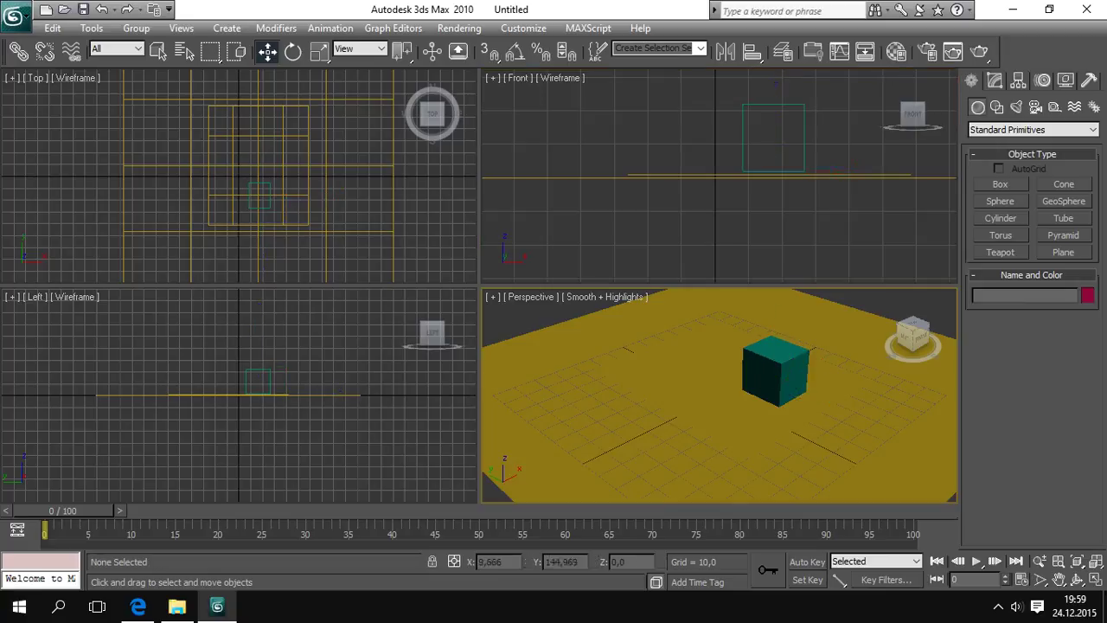
# - Select the large plane and give the first material in the Material Editor a Checker map as its diffuse colour
pyautogui.click(685, 391)
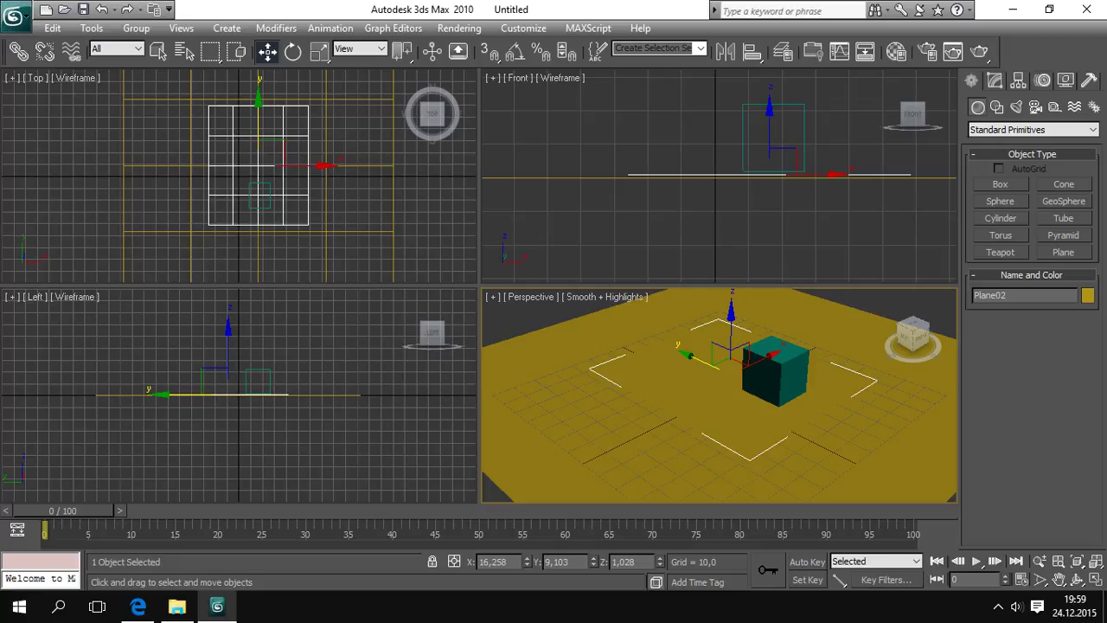
pyautogui.click(638, 419)
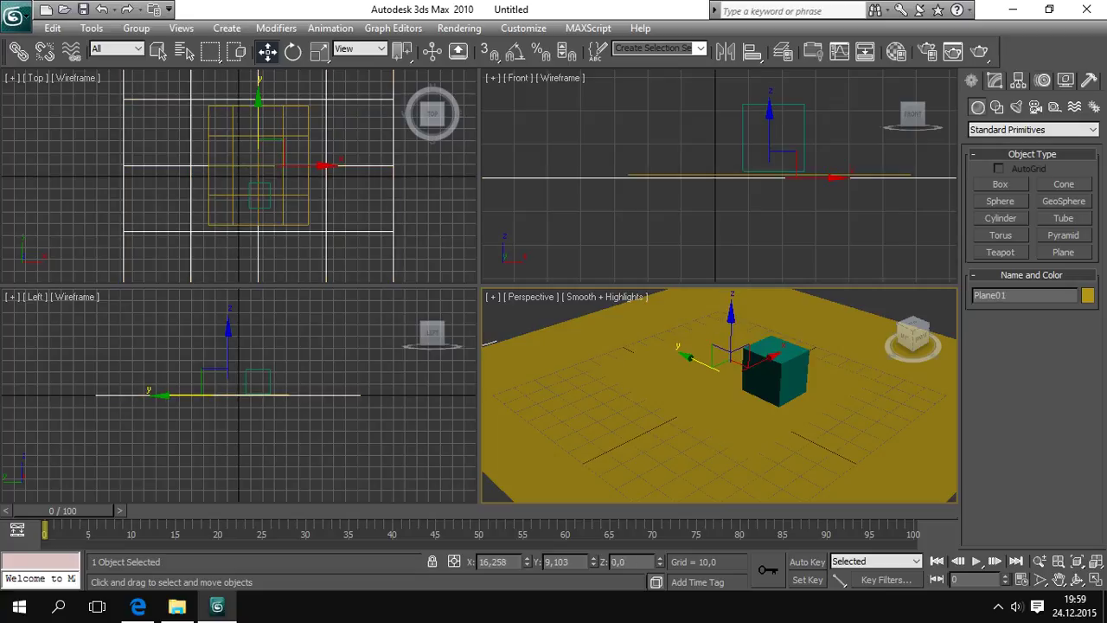
pyautogui.press('m')
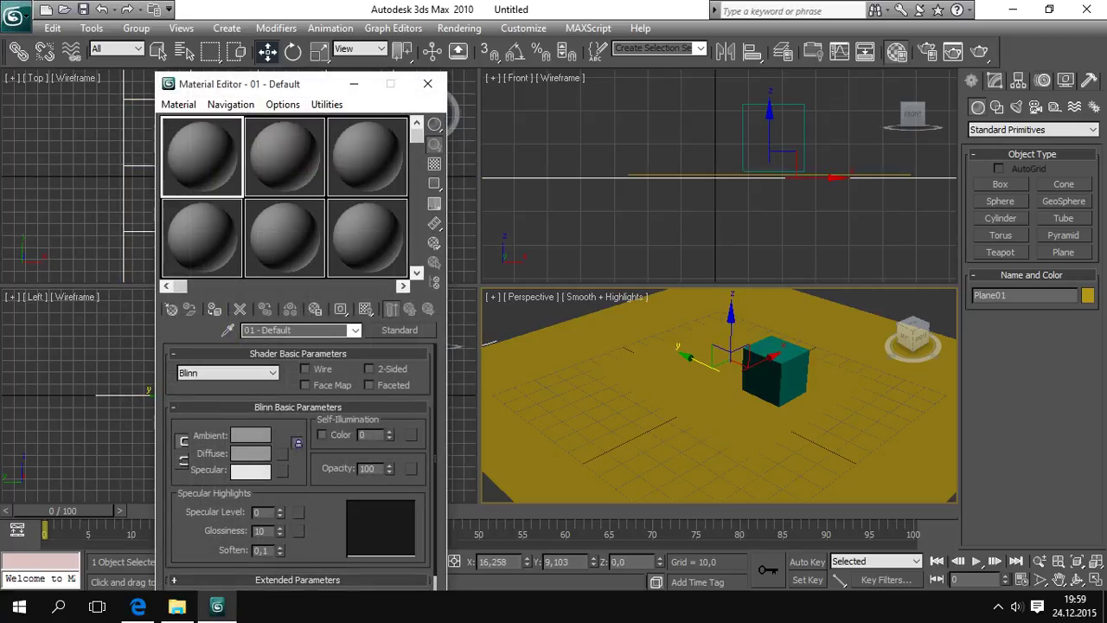
pyautogui.click(282, 454)
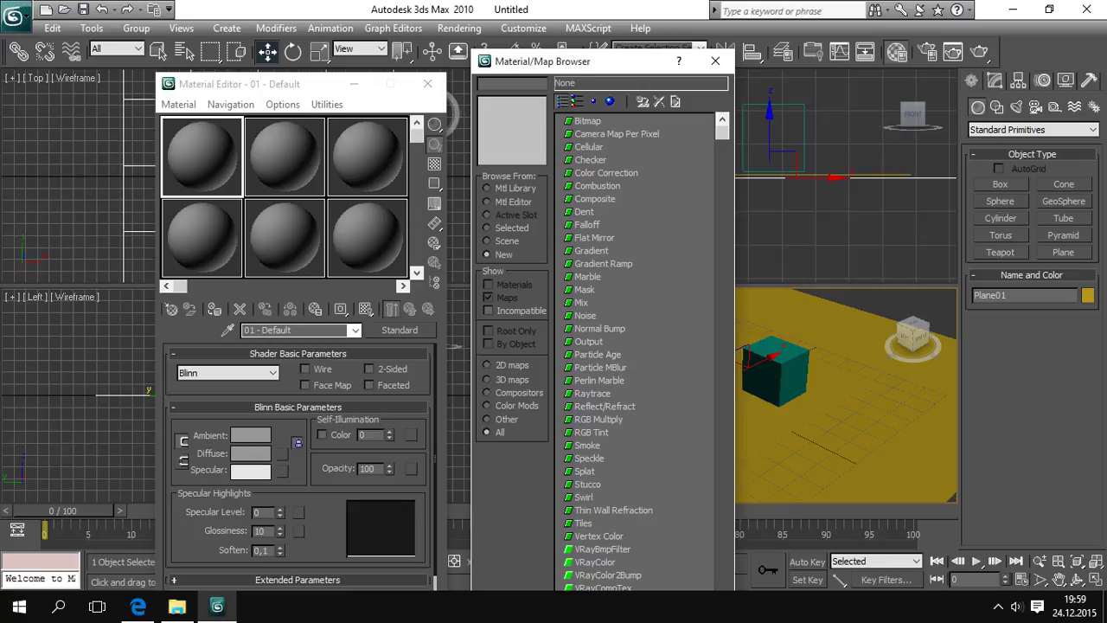
pyautogui.doubleClick(591, 159)
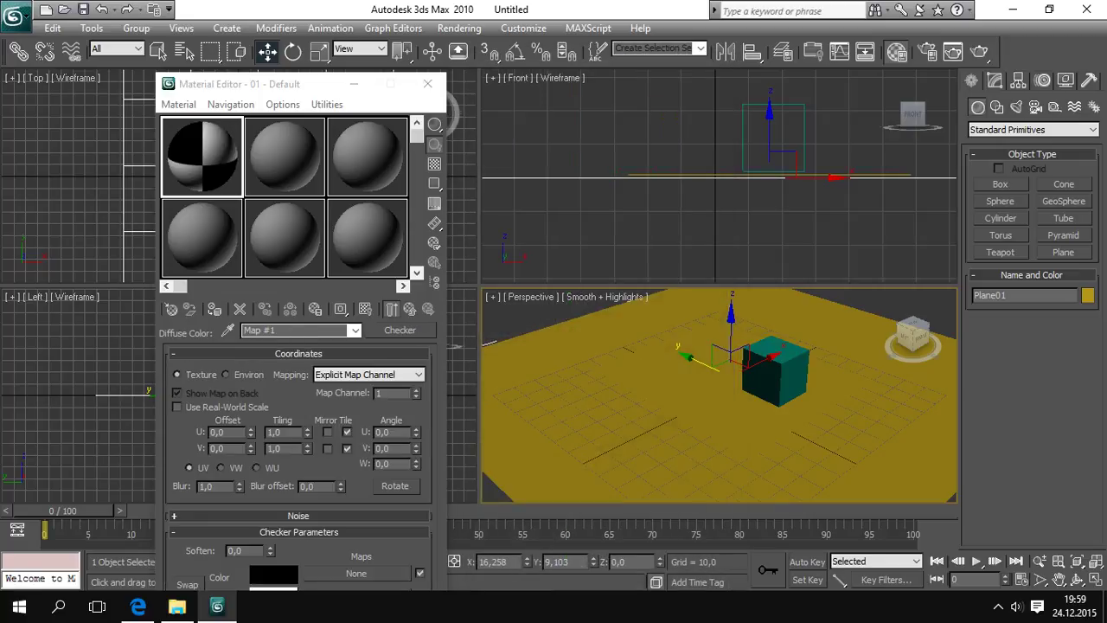
# - Set the checker map's U and V tiling to 20 and assign the material to the large plane with its map shown in the viewport
pyautogui.doubleClick(275, 431)
pyautogui.write('20')
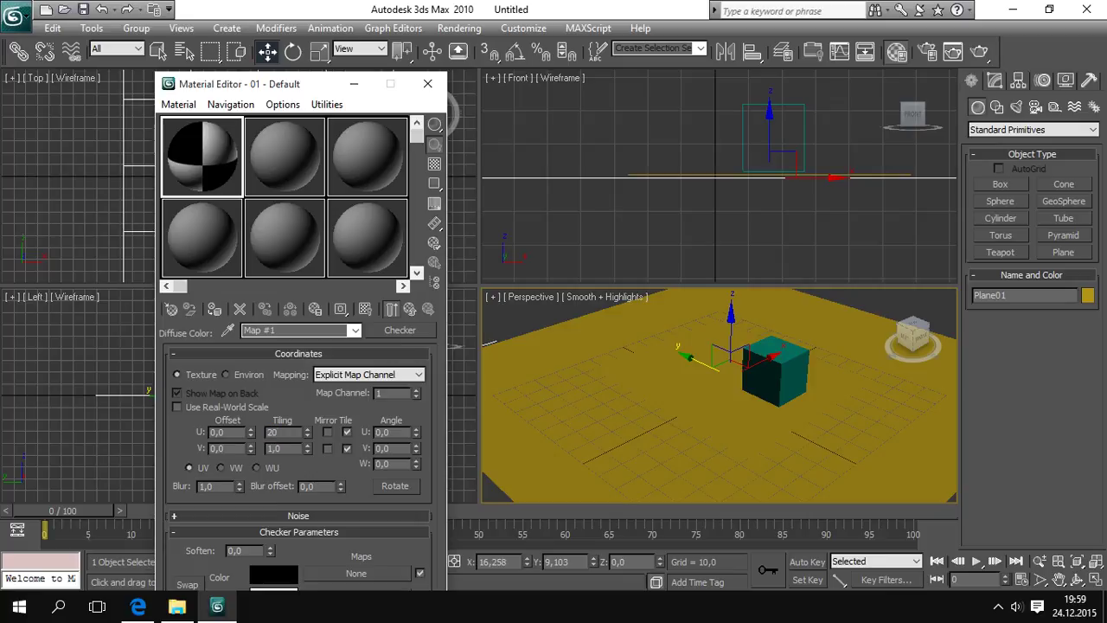
pyautogui.press('Tab')
pyautogui.write('20')
pyautogui.press('Return')
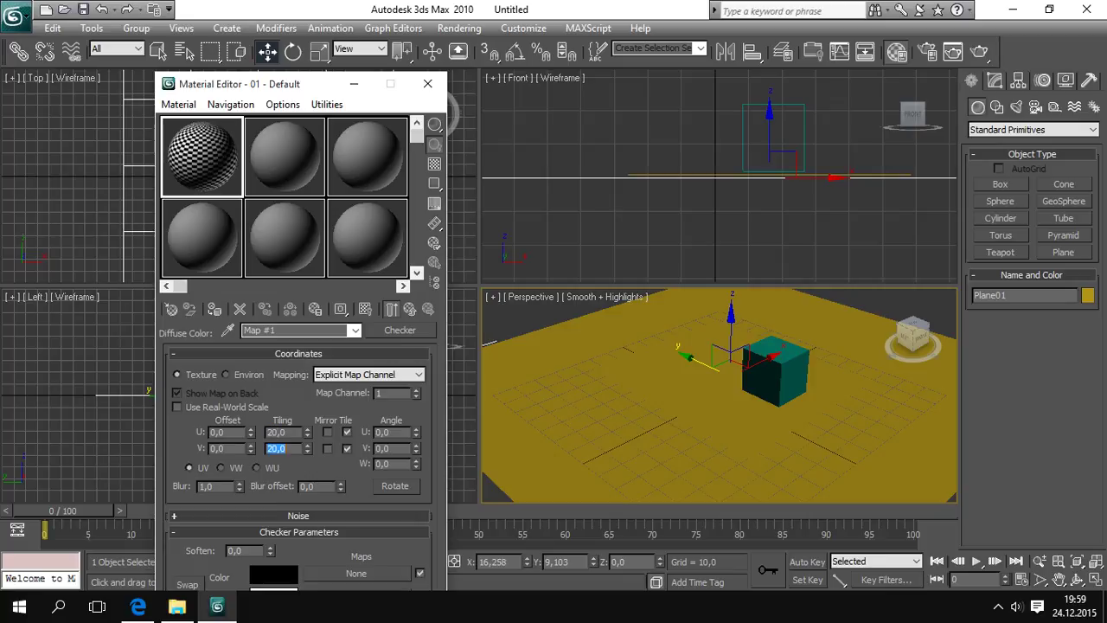
pyautogui.click(216, 309)
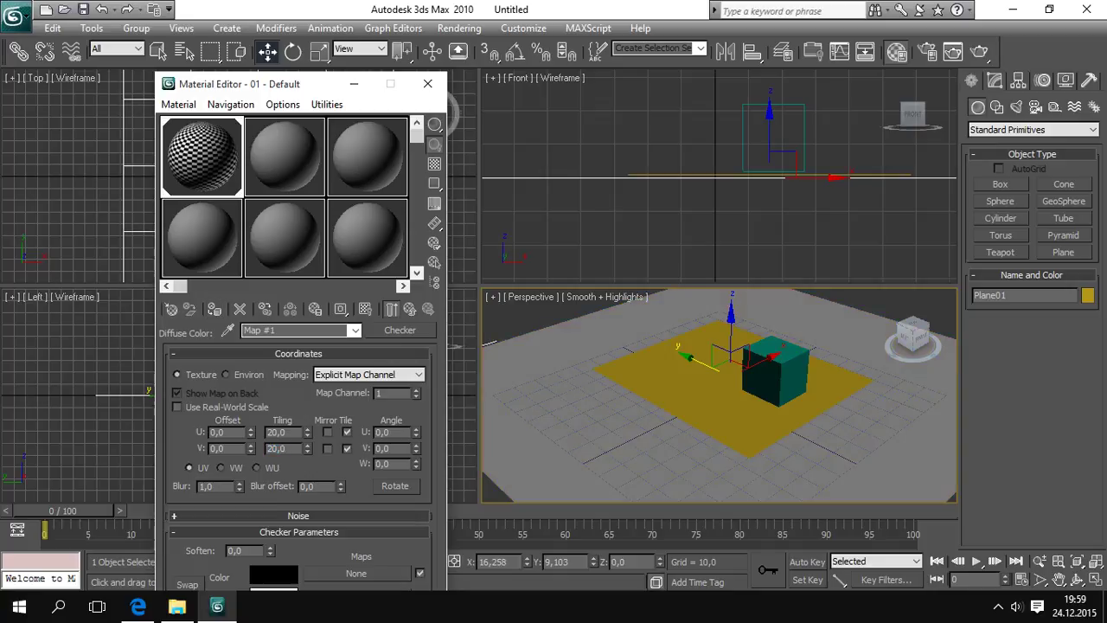
pyautogui.click(365, 308)
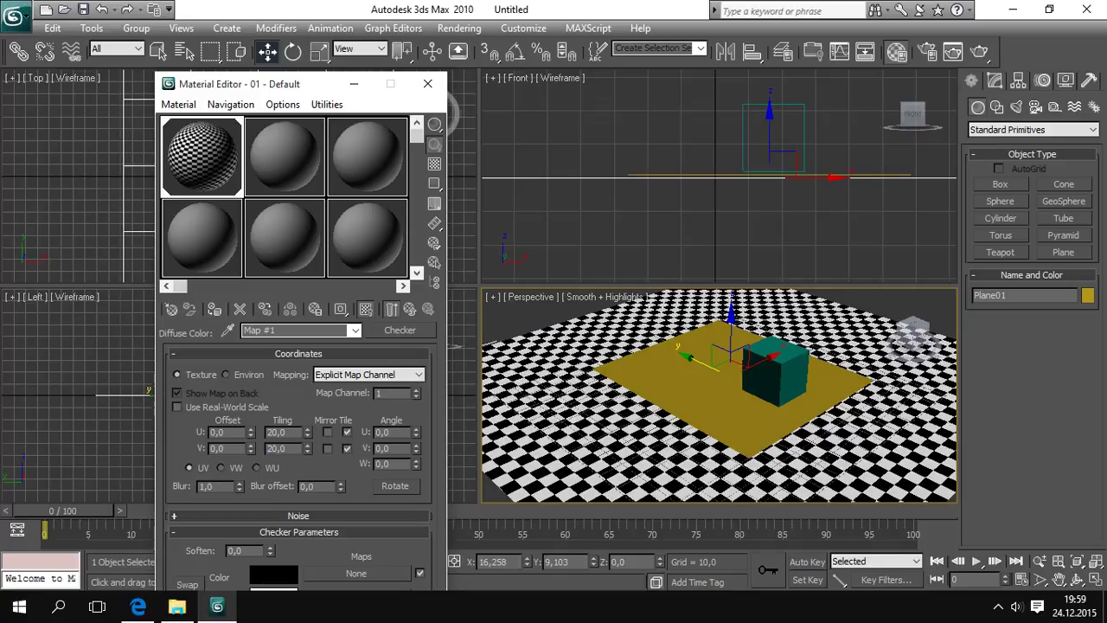
# - Change the checker map's black colour to a mid grey with RGB 141, 141, 141
pyautogui.click(273, 573)
pyautogui.moveTo(474, 104); pyautogui.dragTo(474, 171)
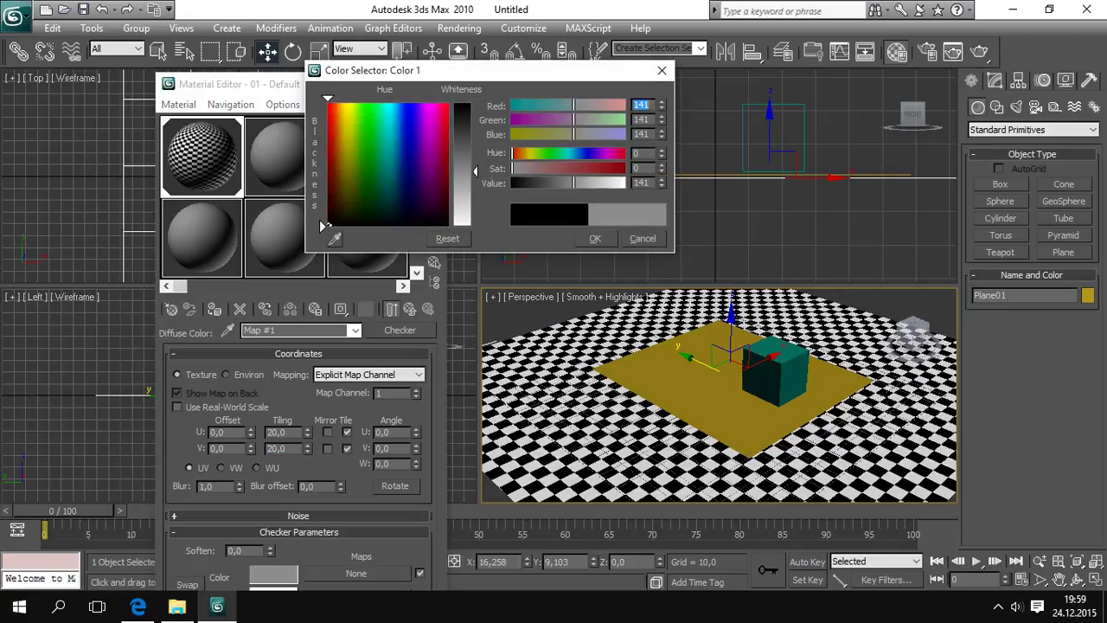
pyautogui.click(595, 239)
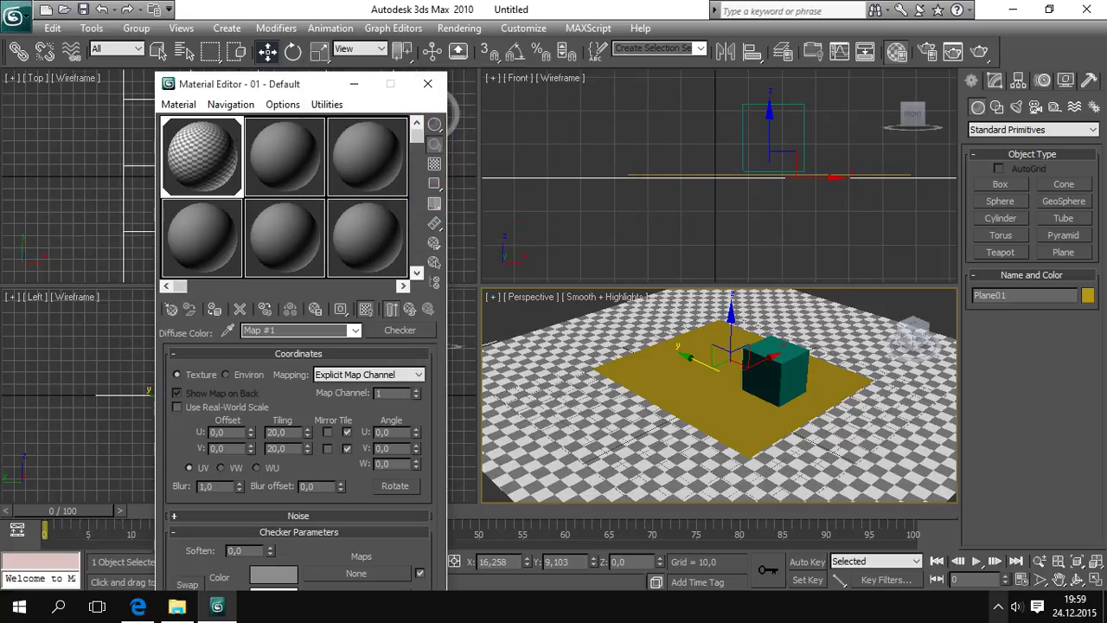
pyautogui.click(998, 606)
pyautogui.click(554, 11)
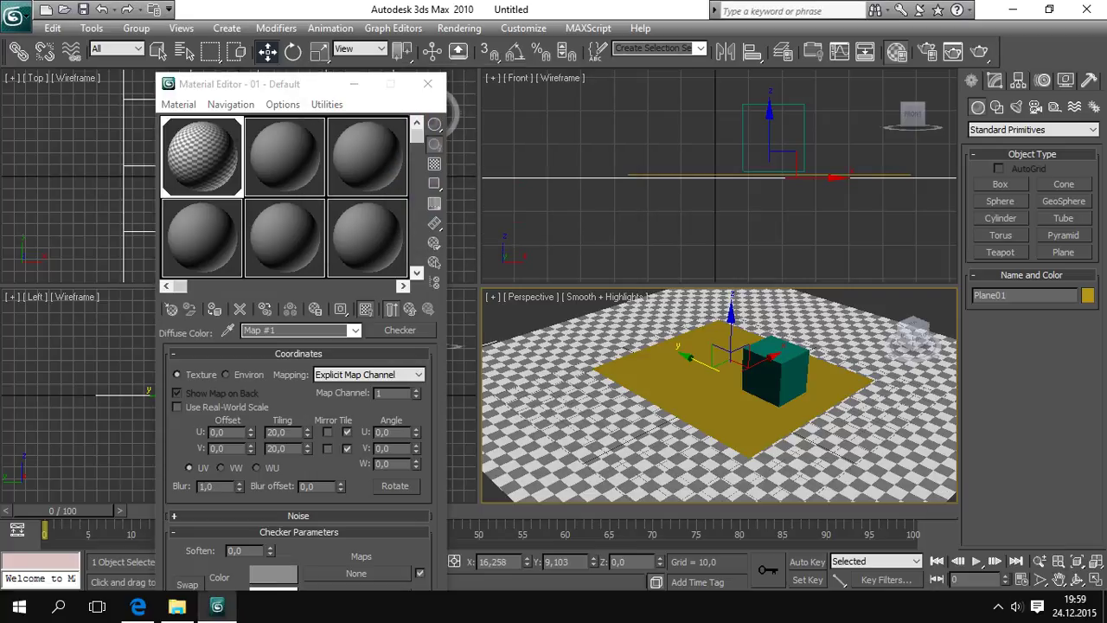
# - Turn the second material into Matte/Shadow with Additive Reflection off and assign it to the smaller plane
pyautogui.click(675, 398)
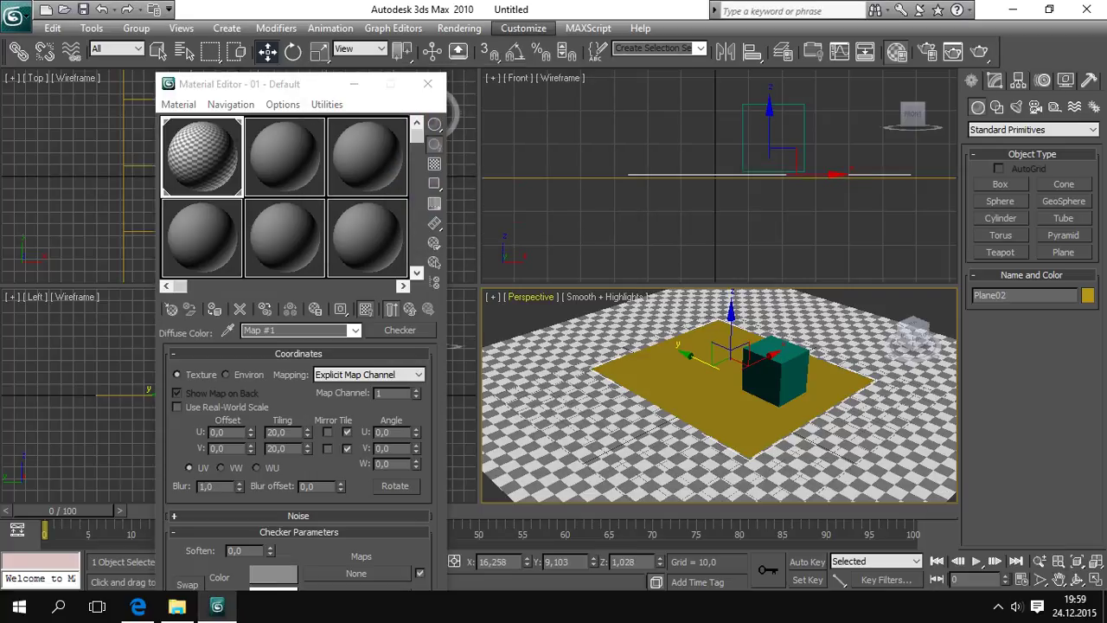
pyautogui.click(284, 157)
pyautogui.click(399, 330)
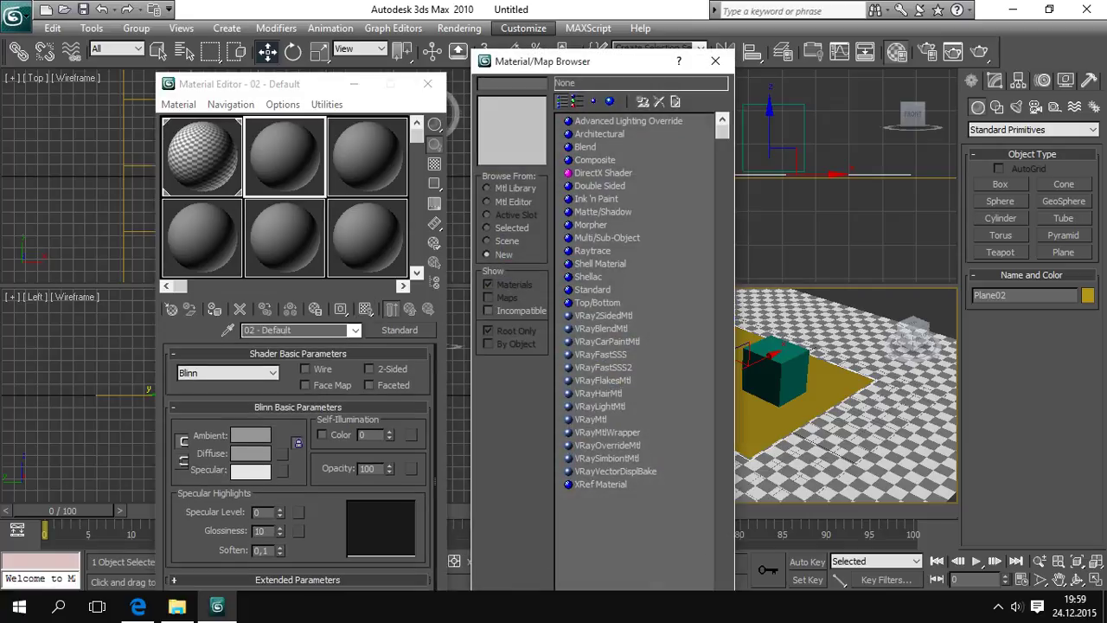
pyautogui.doubleClick(603, 212)
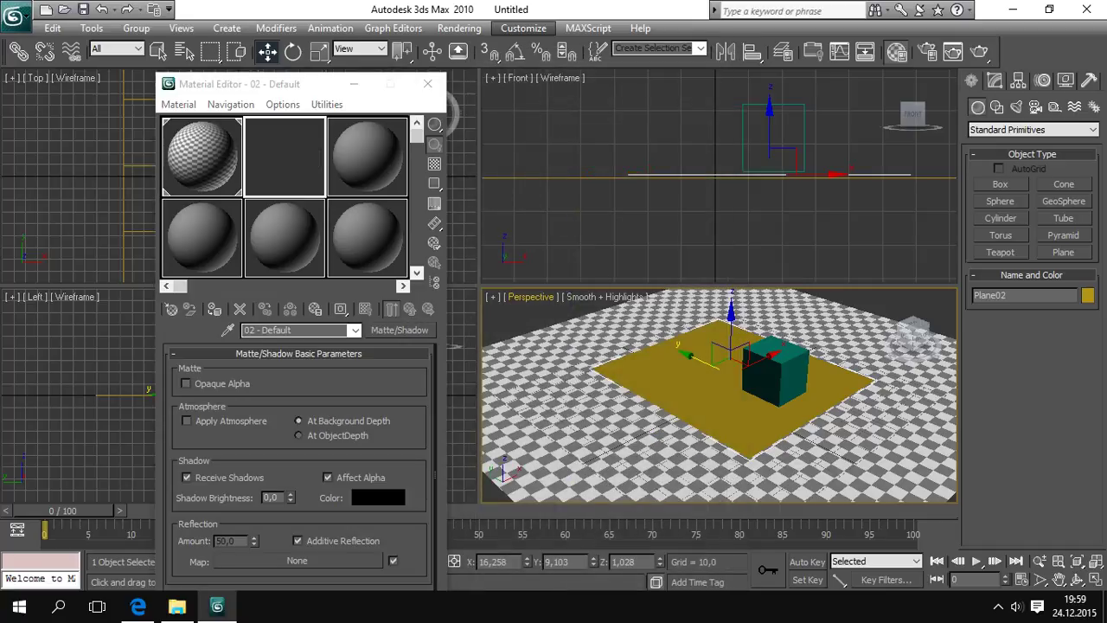
pyautogui.scroll(-1, 299, 467)
pyautogui.click(298, 499)
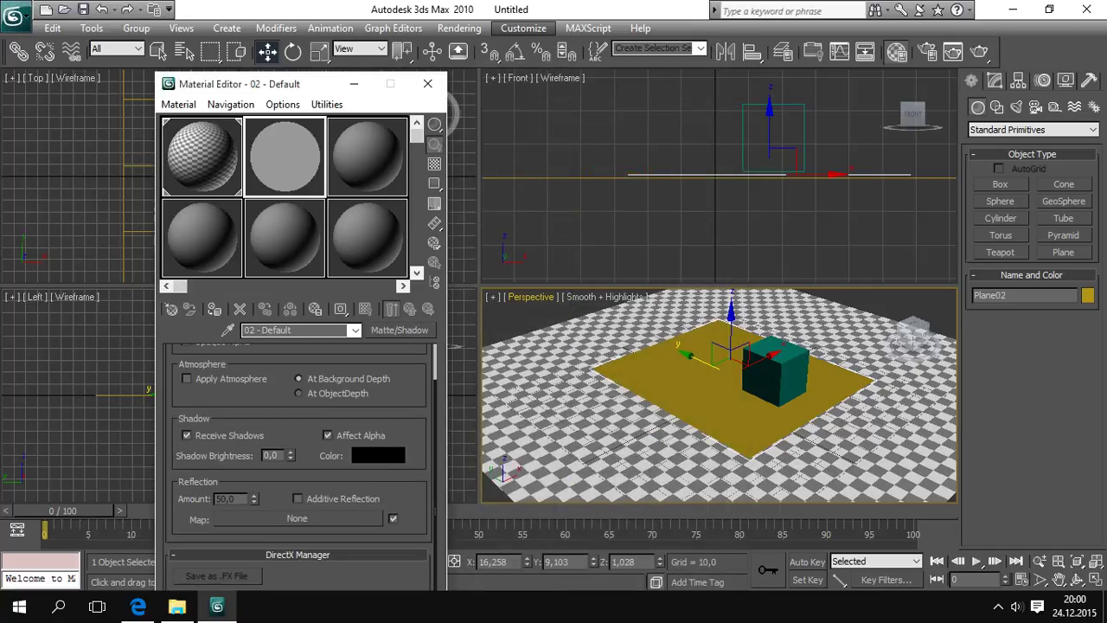
pyautogui.click(214, 309)
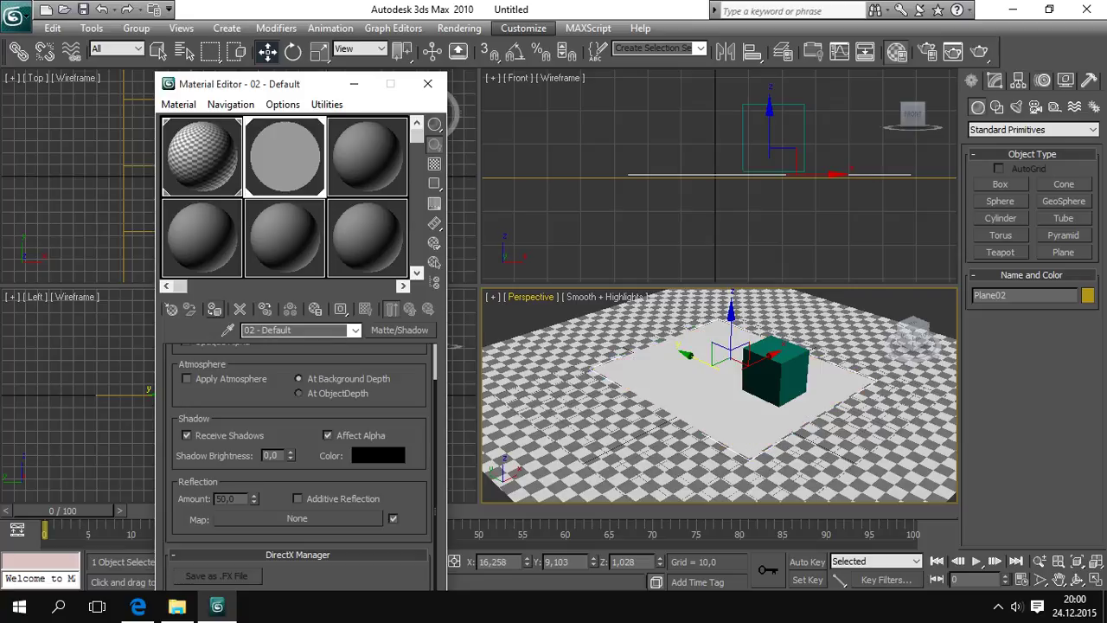
# - Assign the third default material to the box and close the Material Editor
pyautogui.click(776, 373)
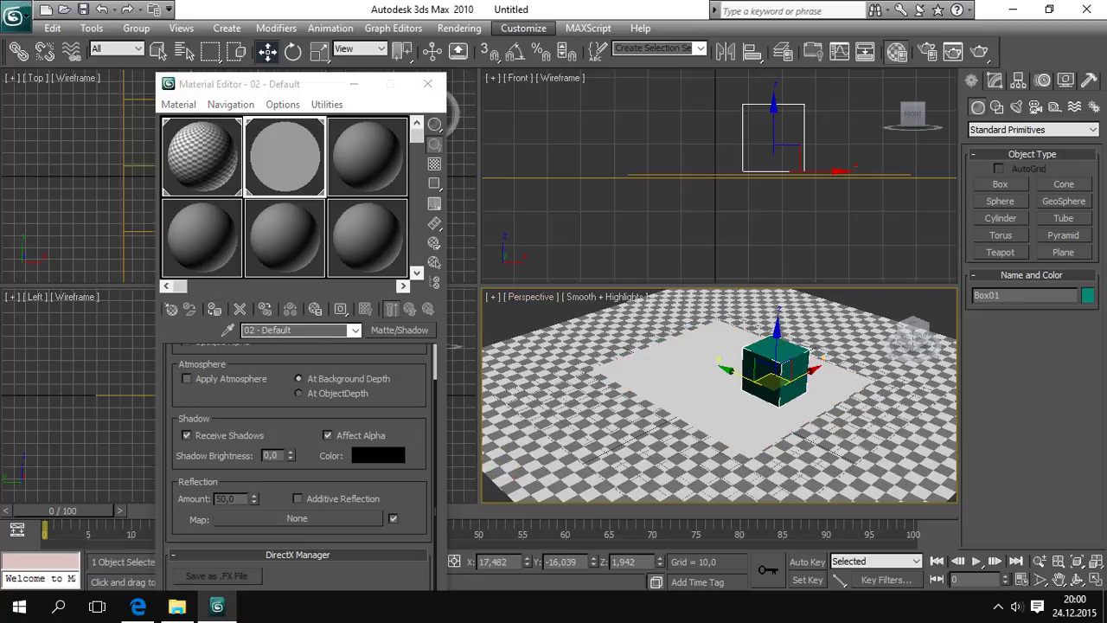
pyautogui.click(367, 157)
pyautogui.click(214, 309)
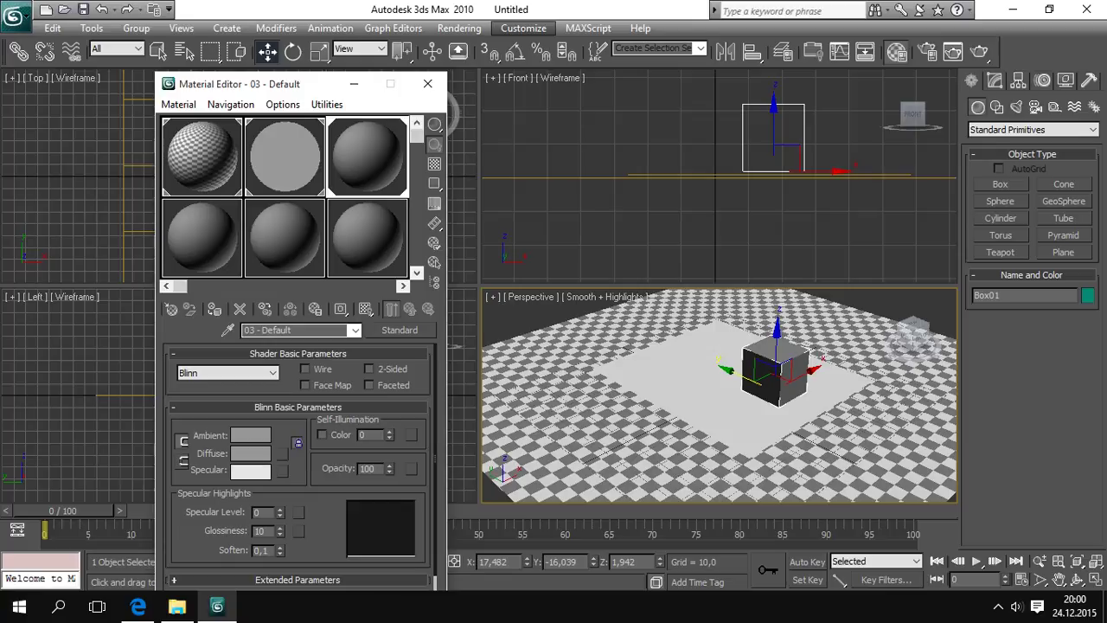
pyautogui.click(427, 84)
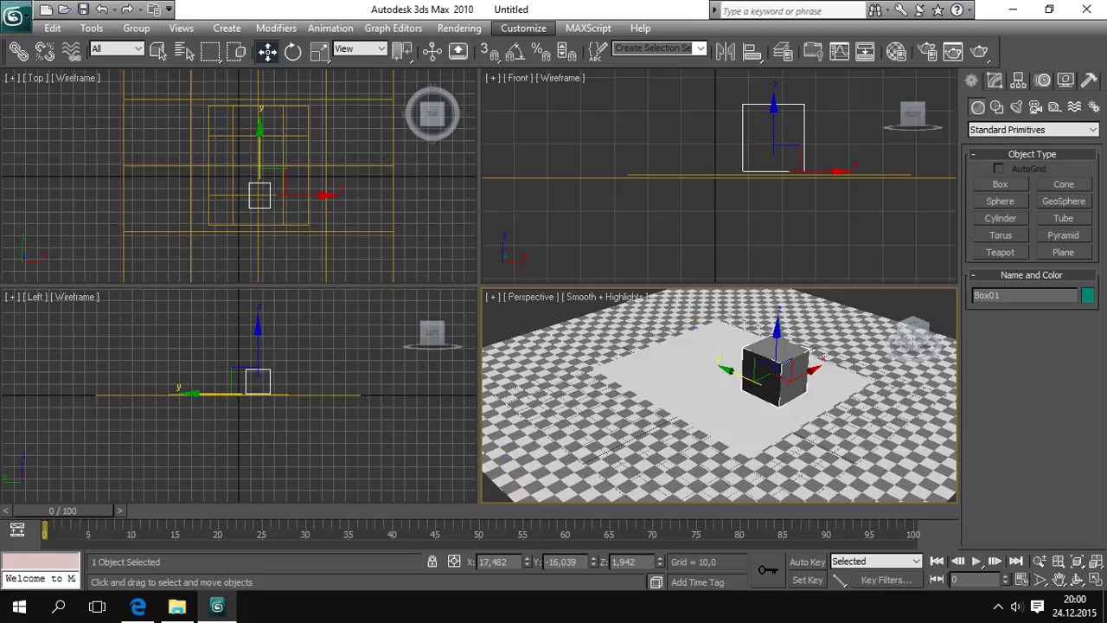
# - Resize the box to a flat slab about 23.3 long, 16.2 wide and 2.2 high
pyautogui.click(994, 80)
pyautogui.moveTo(1080, 307); pyautogui.dragTo(1080, 366)
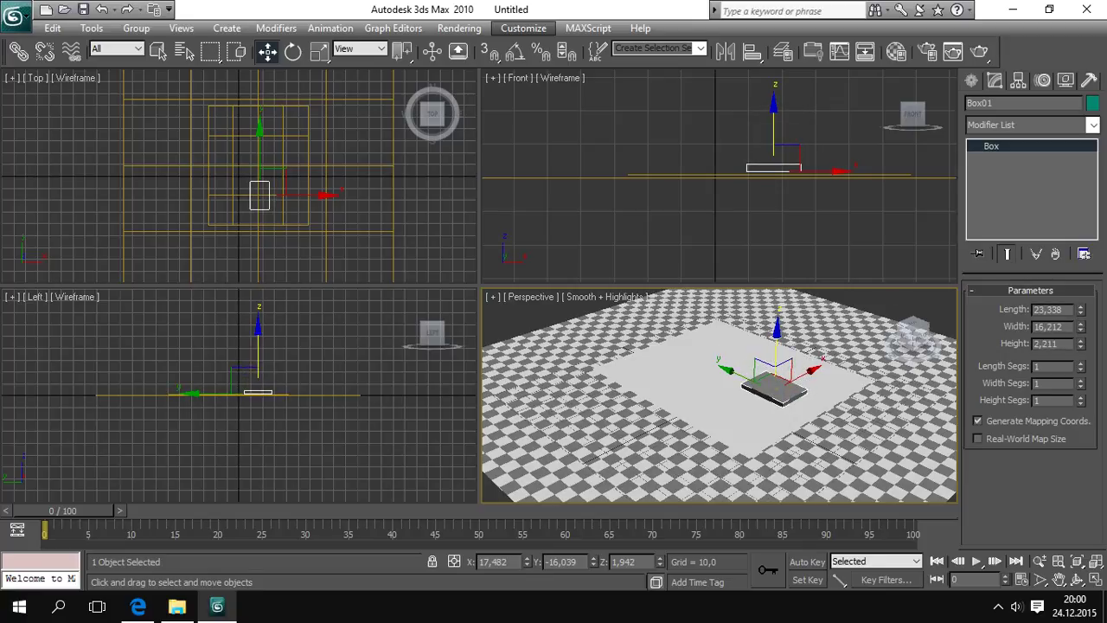
# - Raise the box to a Z of about 3.5 and draw a plane VRayLight with half-length about 47.9 and half-width 31.8 over it
pyautogui.moveTo(777, 345); pyautogui.dragTo(776, 342)
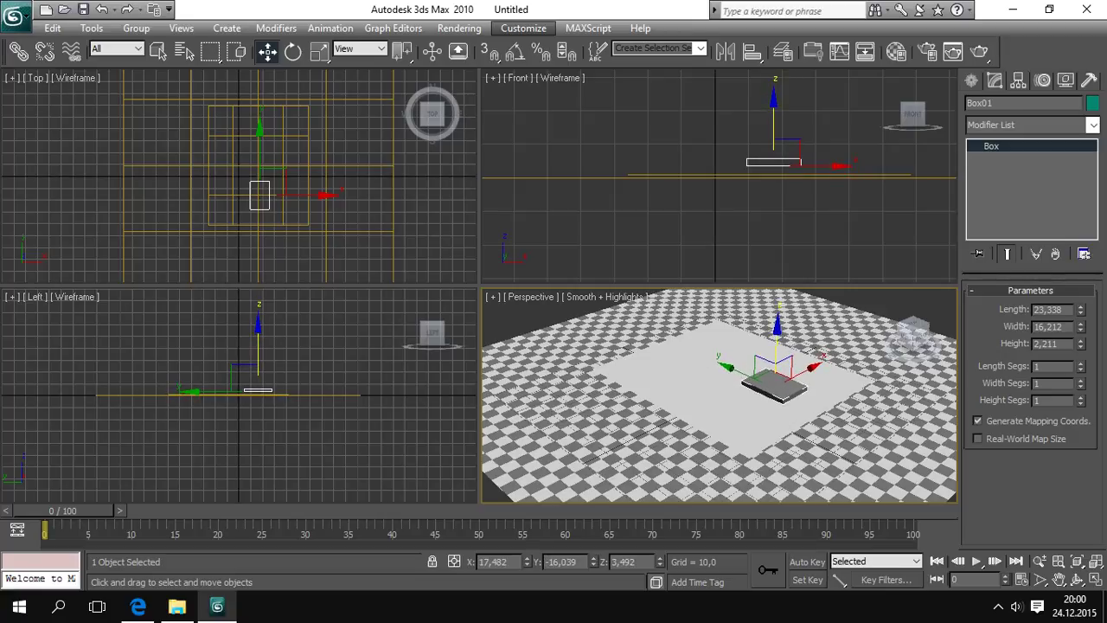
pyautogui.click(971, 80)
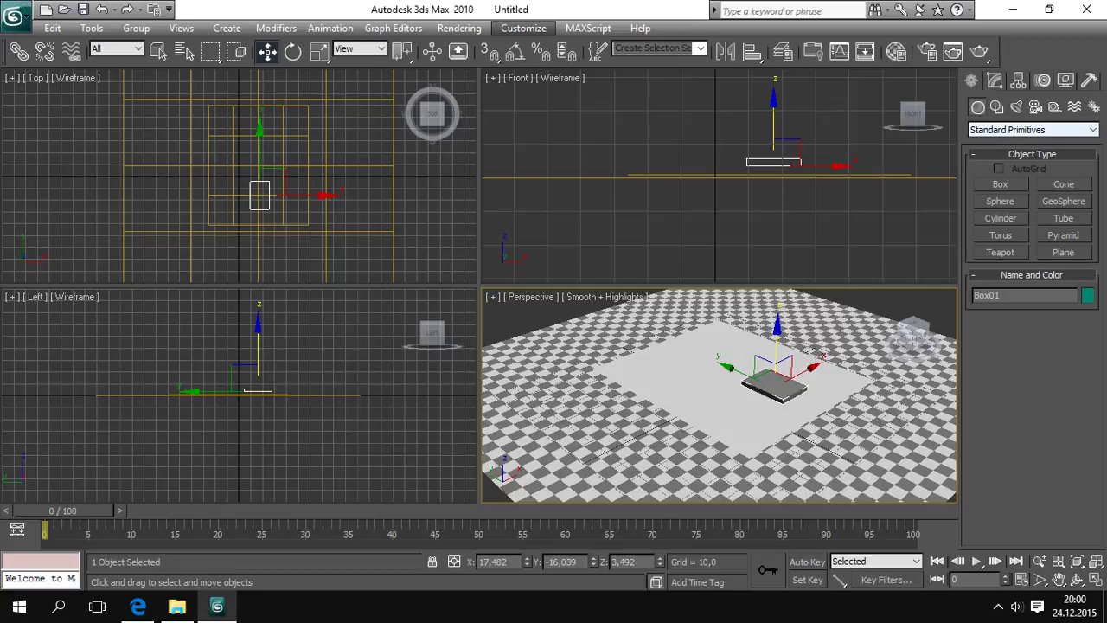
pyautogui.click(1016, 106)
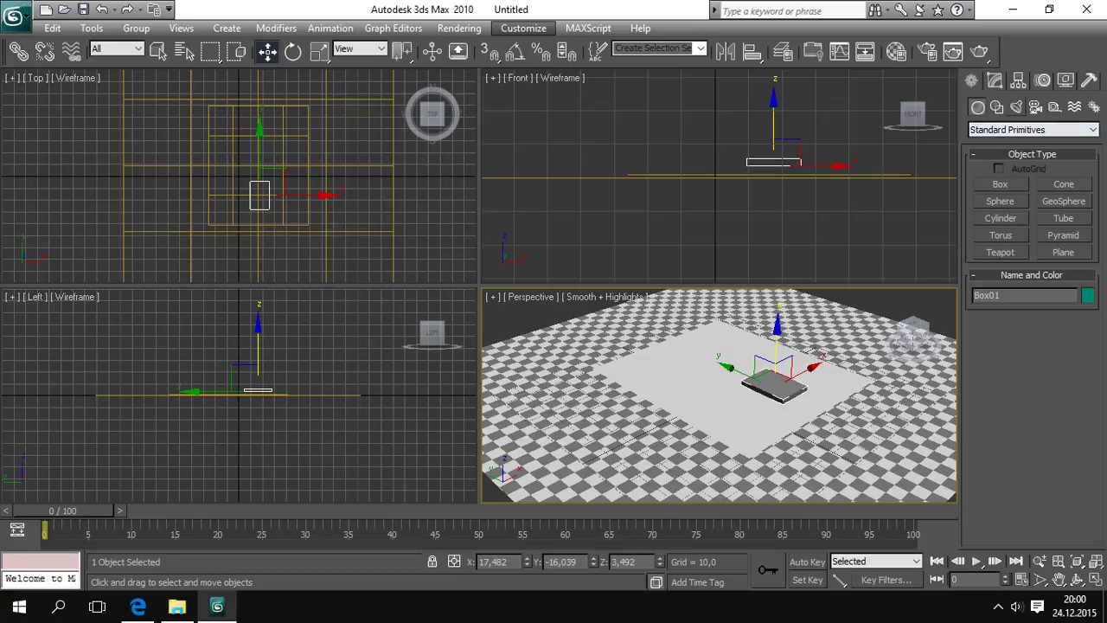
pyautogui.click(1033, 129)
pyautogui.click(994, 168)
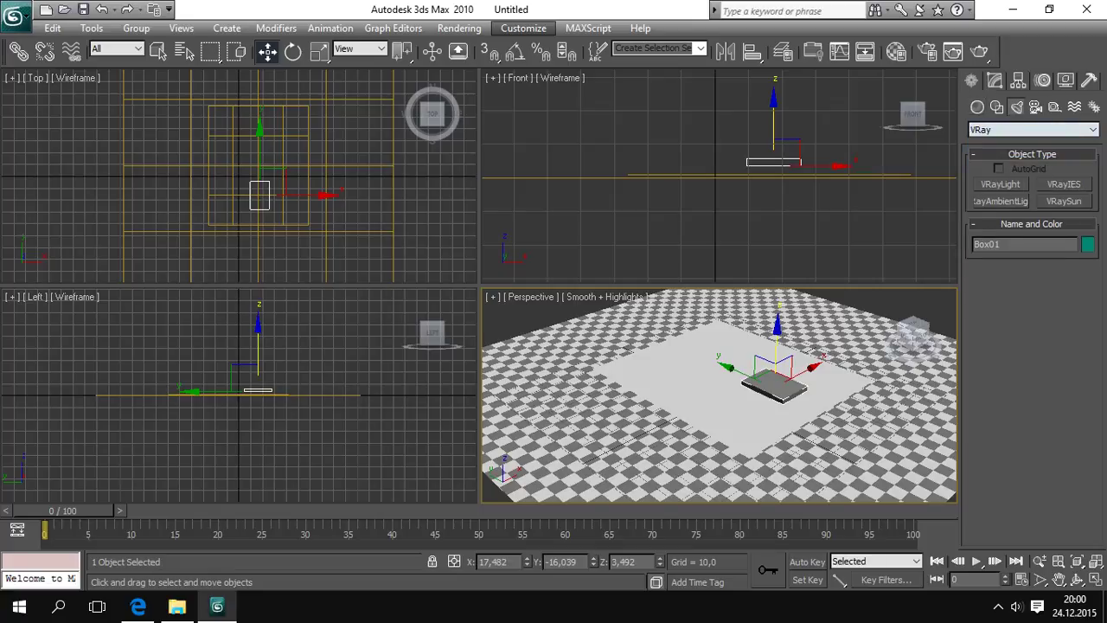
pyautogui.click(1001, 184)
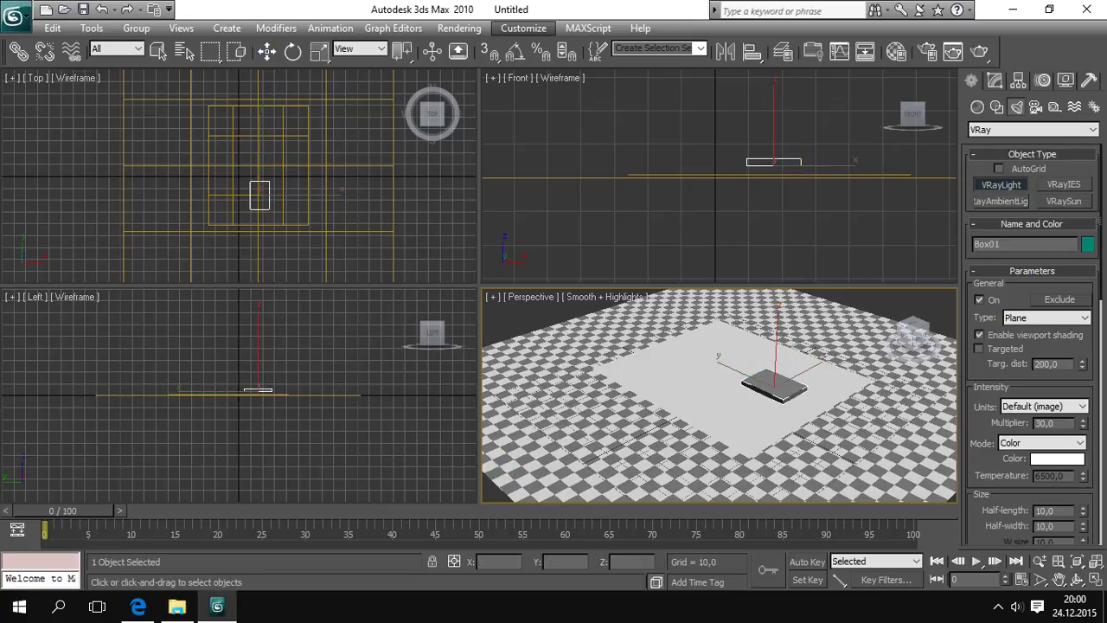
pyautogui.moveTo(252, 163); pyautogui.dragTo(365, 239)
pyautogui.click(267, 52)
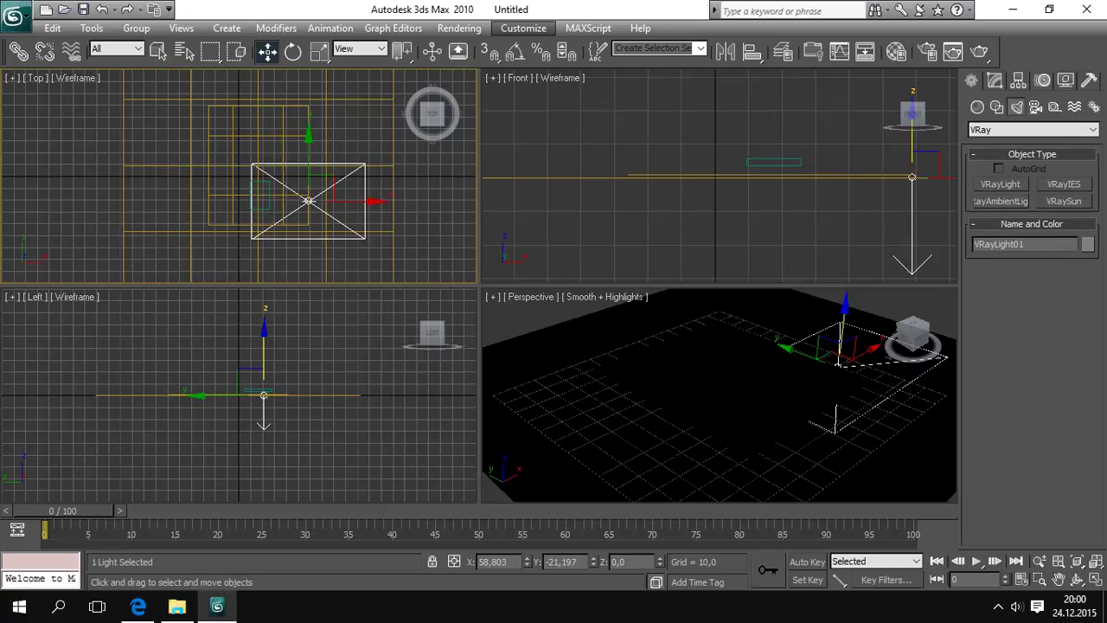
# - Rotate the VRayLight about 41 degrees around the Y axis so that it aims toward the box
pyautogui.scroll(-2, 239, 183)
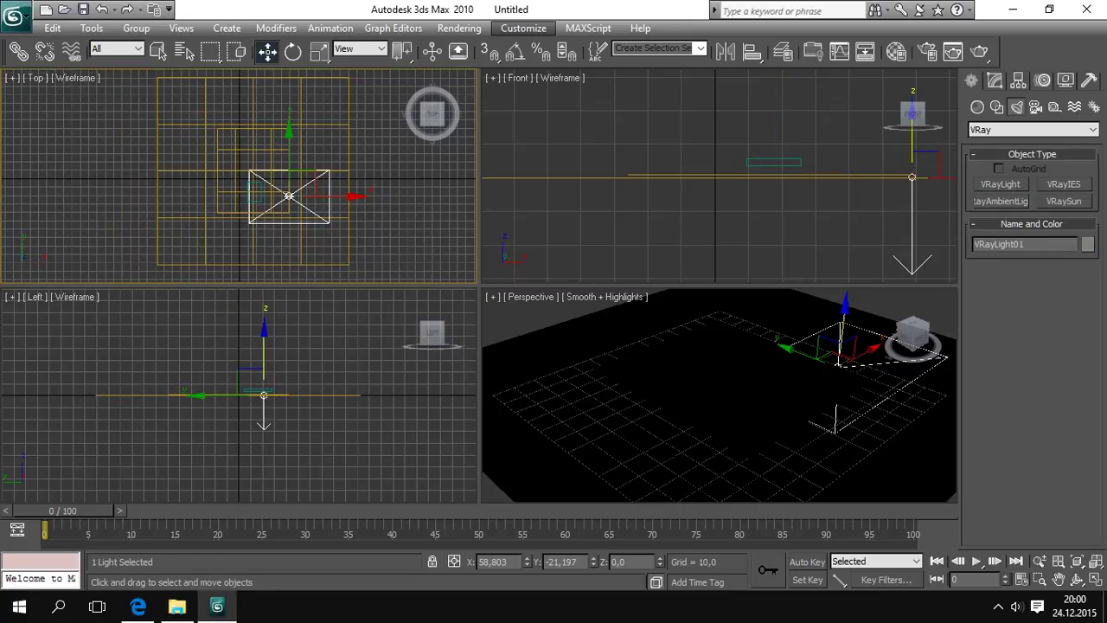
pyautogui.press('e')
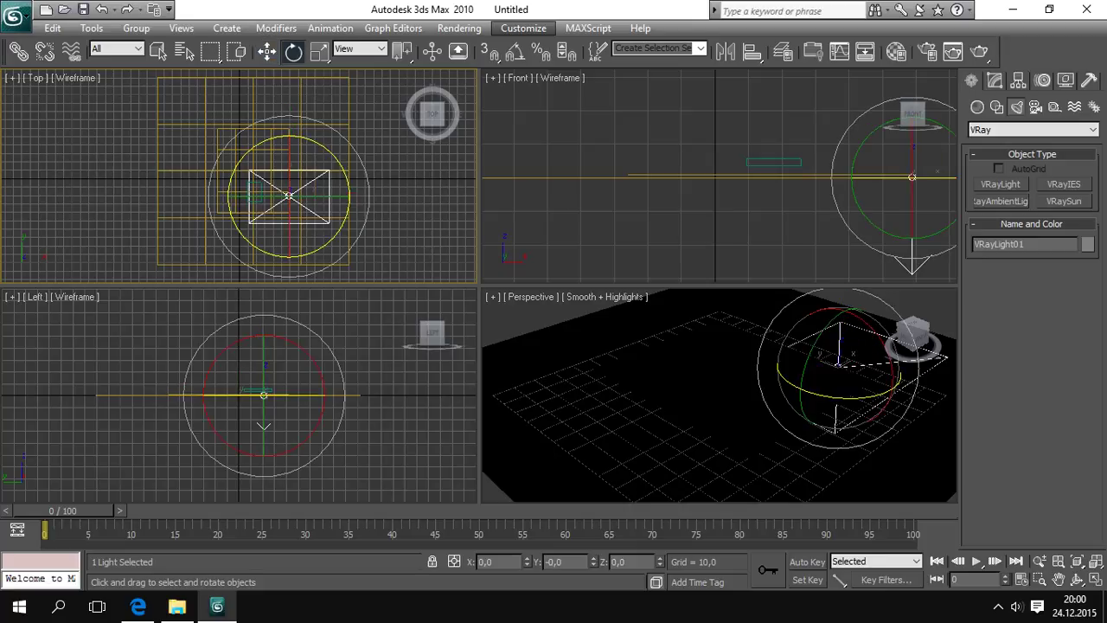
pyautogui.moveTo(330, 196); pyautogui.dragTo(401, 196)
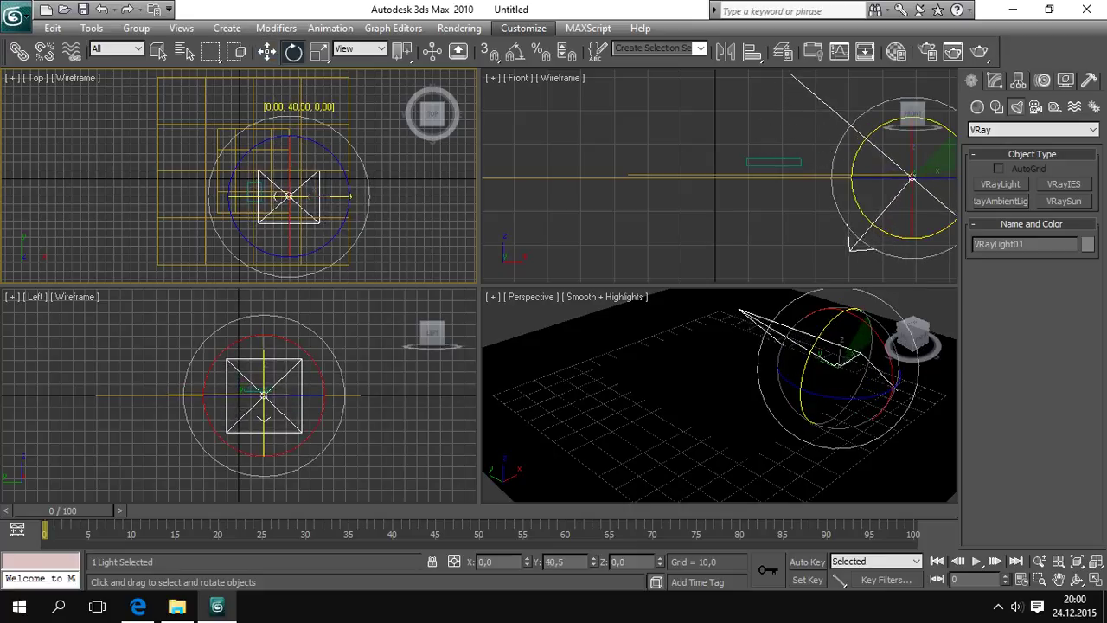
pyautogui.moveTo(329, 265); pyautogui.dragTo(328, 267)
# - Move the tilted light up above the planes to about X 66.9 and Z 68.4
pyautogui.scroll(-5, 720, 177)
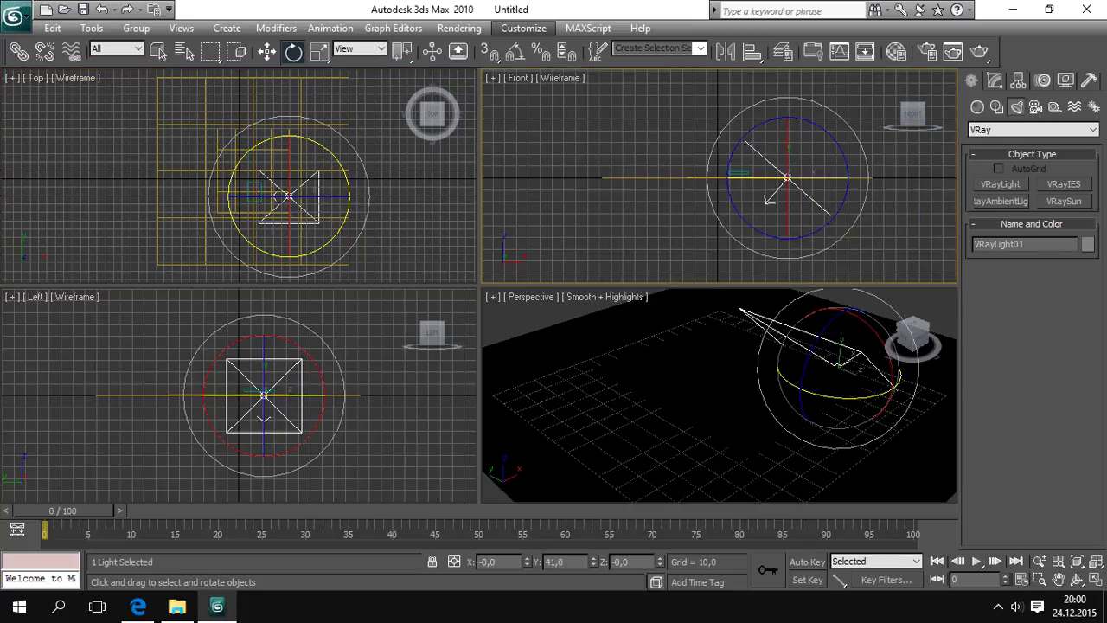
pyautogui.press('w')
pyautogui.moveTo(800, 166); pyautogui.dragTo(808, 84)
# - Set the VRayLight's intensity multiplier to 15
pyautogui.click(994, 81)
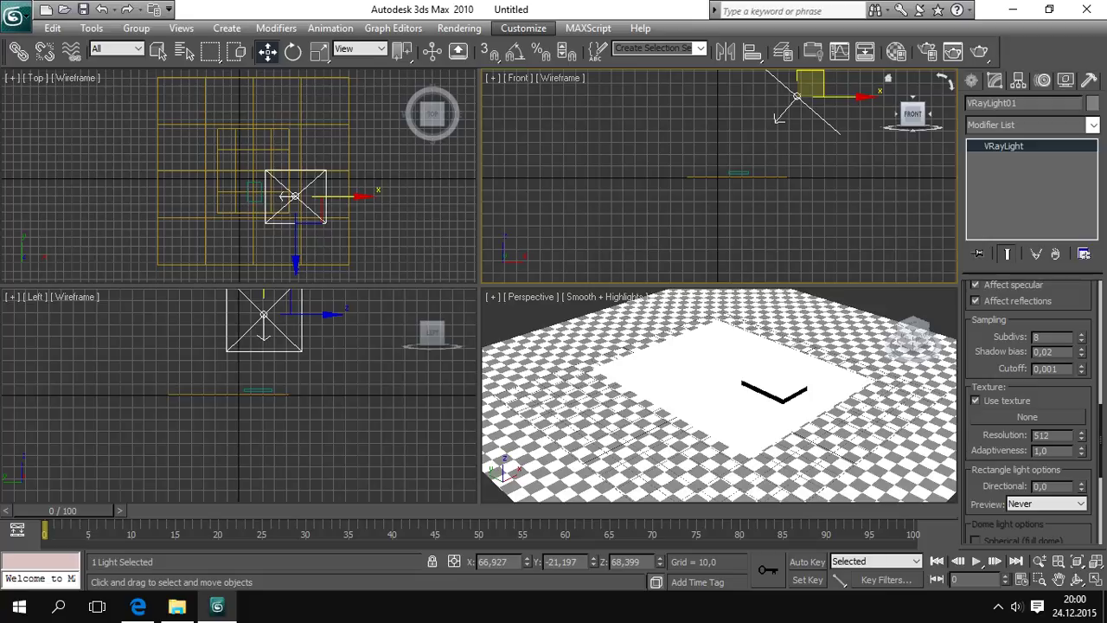
pyautogui.scroll(4, 1029, 411)
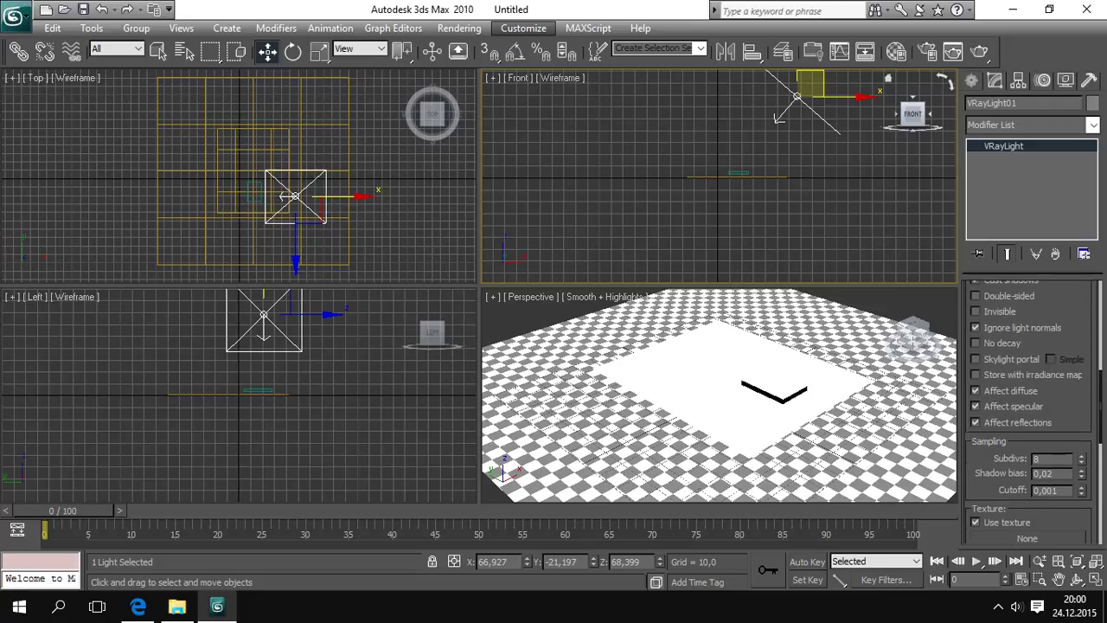
pyautogui.scroll(5, 1029, 411)
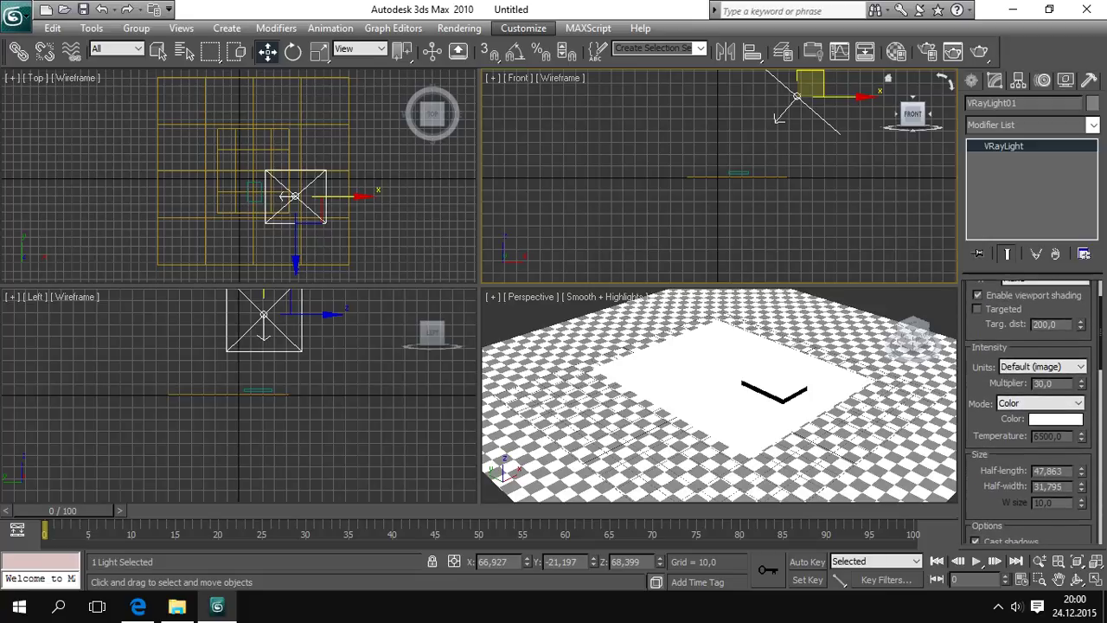
pyautogui.doubleClick(1044, 383)
pyautogui.write('15')
pyautogui.press('Return')
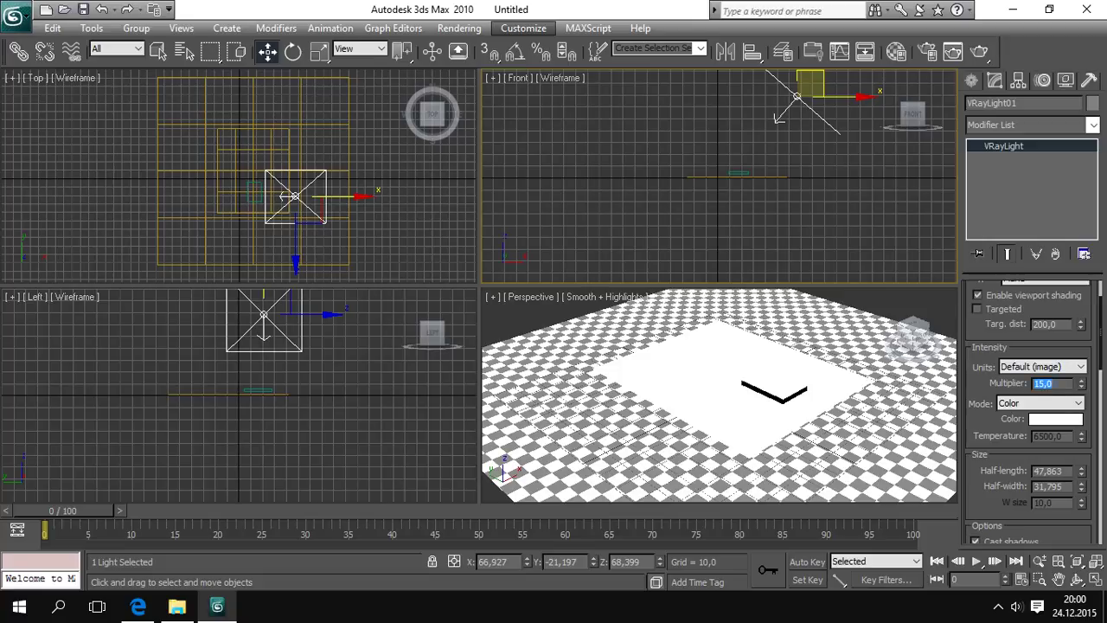
# - Enable V-Ray indirect illumination with the irradiance map preset Very low and HSph subdivs 30, and close the render settings
pyautogui.click(458, 27)
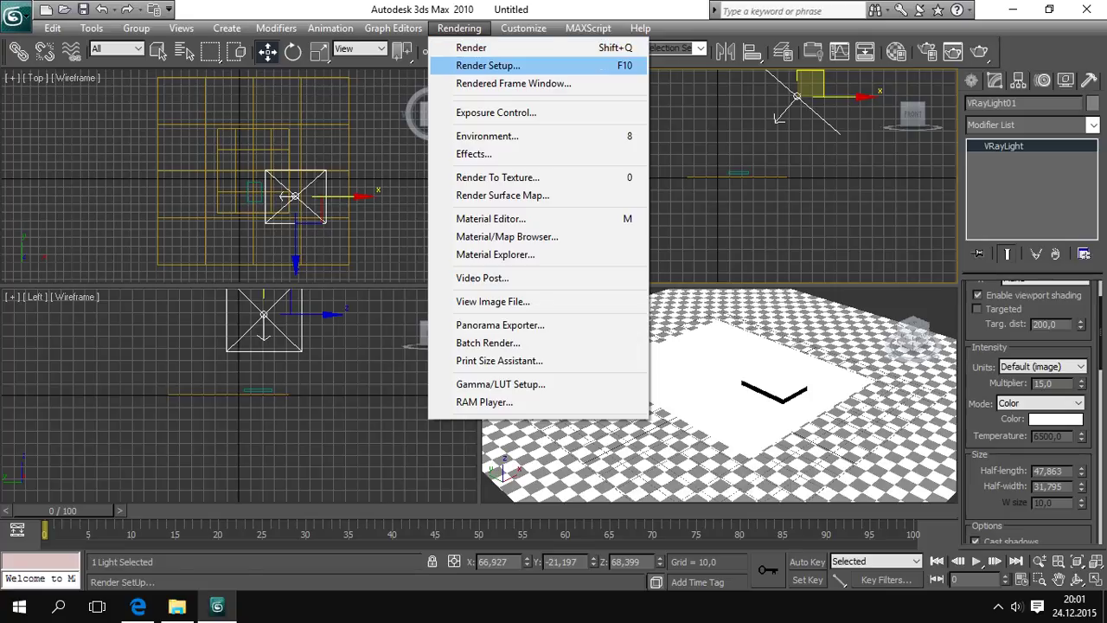
pyautogui.click(488, 66)
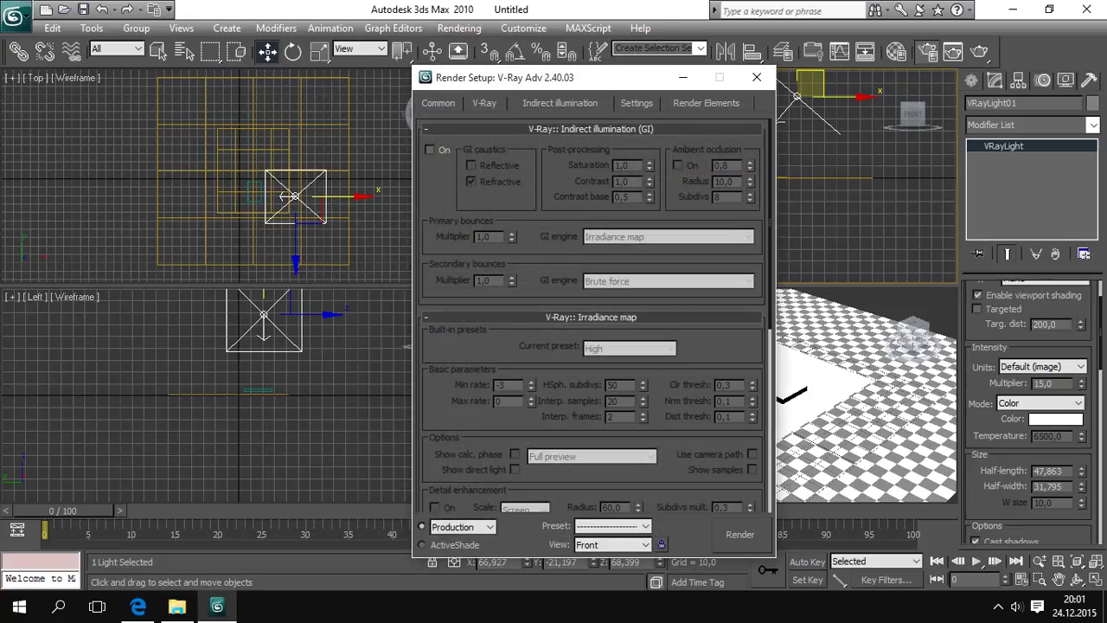
pyautogui.click(429, 149)
pyautogui.click(628, 348)
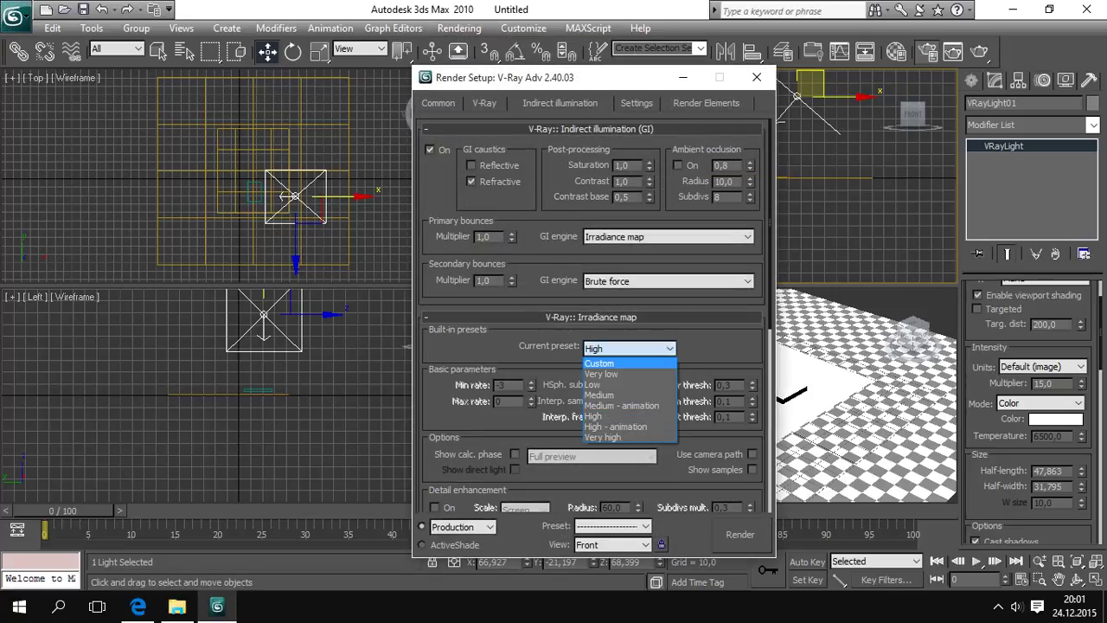
pyautogui.click(603, 373)
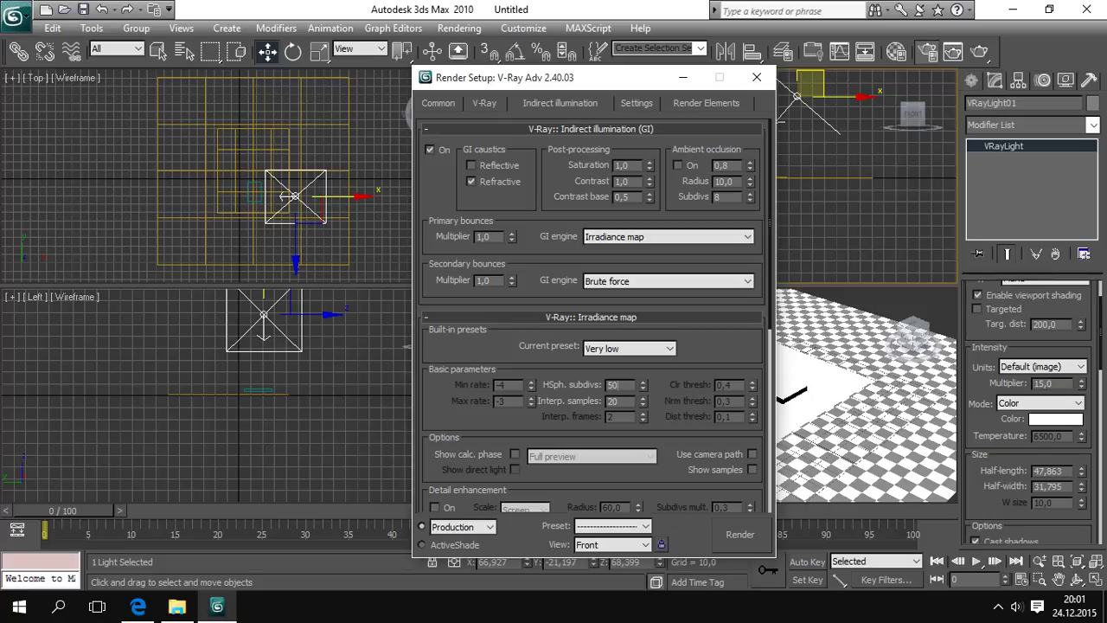
pyautogui.doubleClick(616, 385)
pyautogui.write('30')
pyautogui.press('Return')
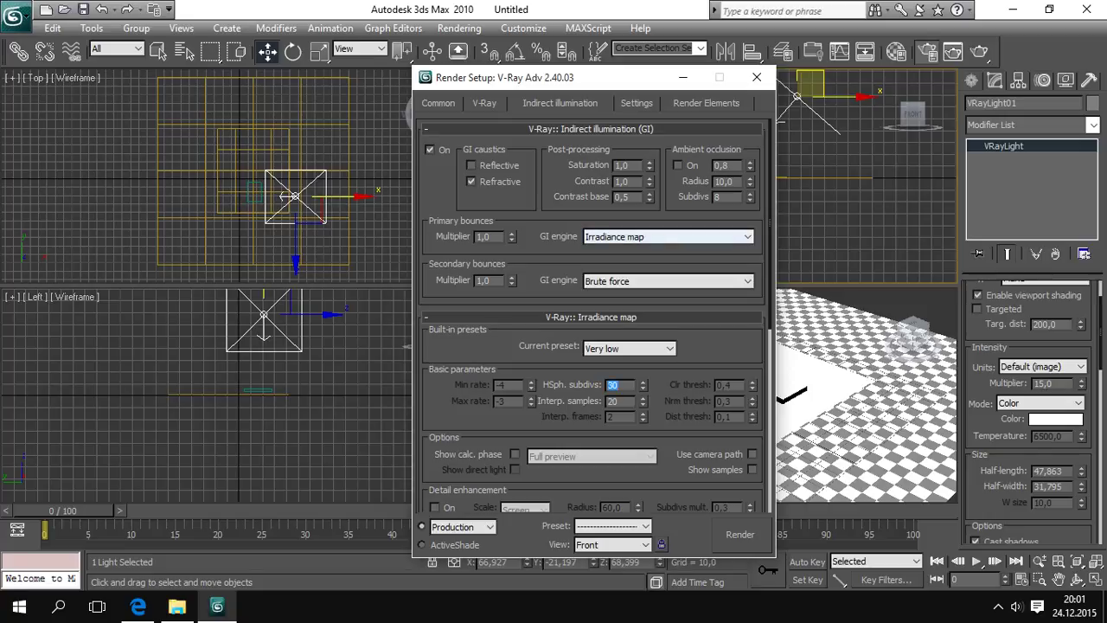
pyautogui.click(484, 103)
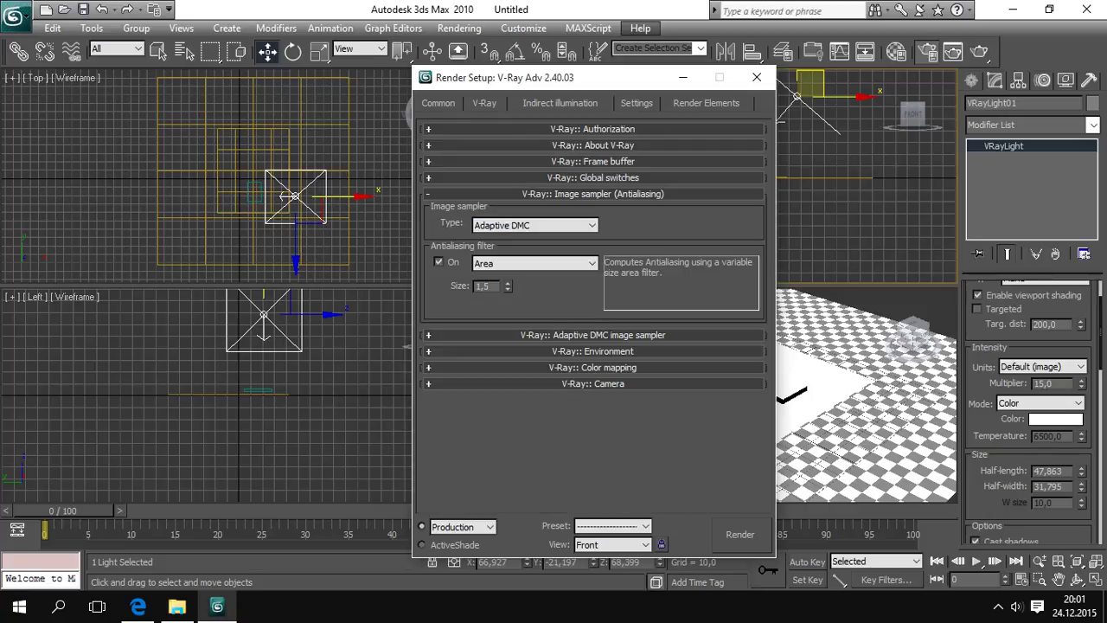
pyautogui.click(756, 76)
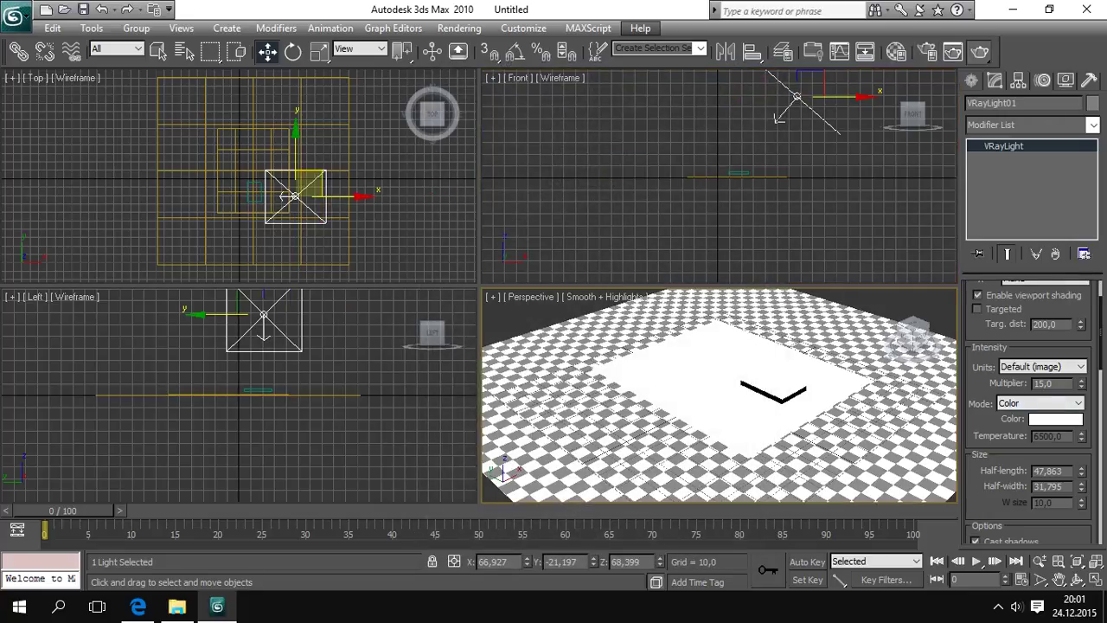
# - Render the Perspective view, examine the box and its shadow up close, and close the rendered frame
pyautogui.click(978, 51)
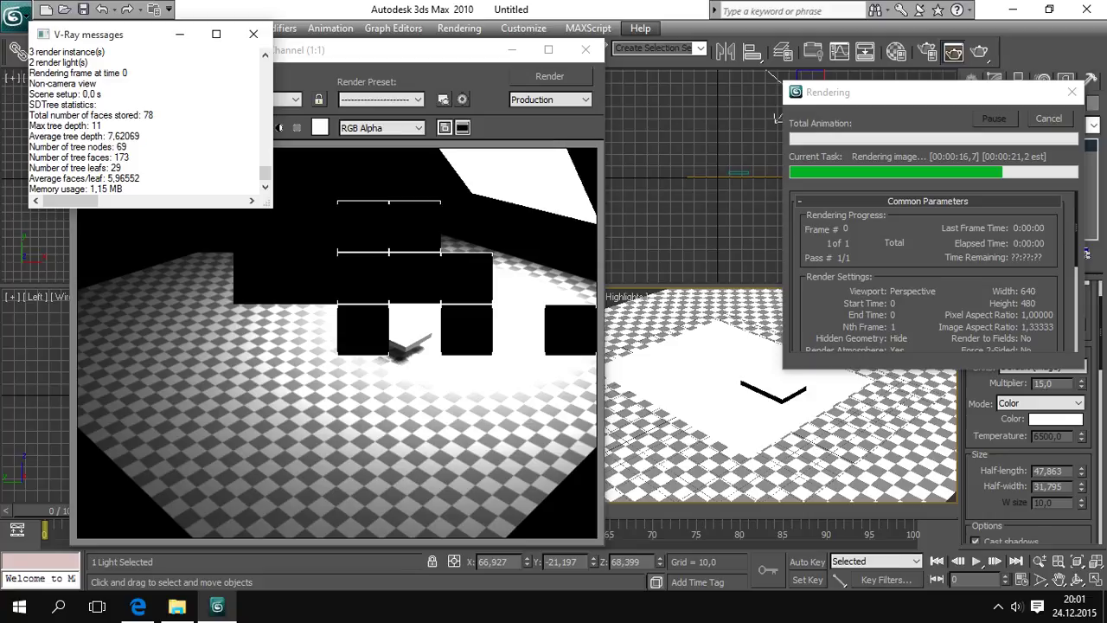
pyautogui.click(415, 335)
pyautogui.scroll(1, 415, 336)
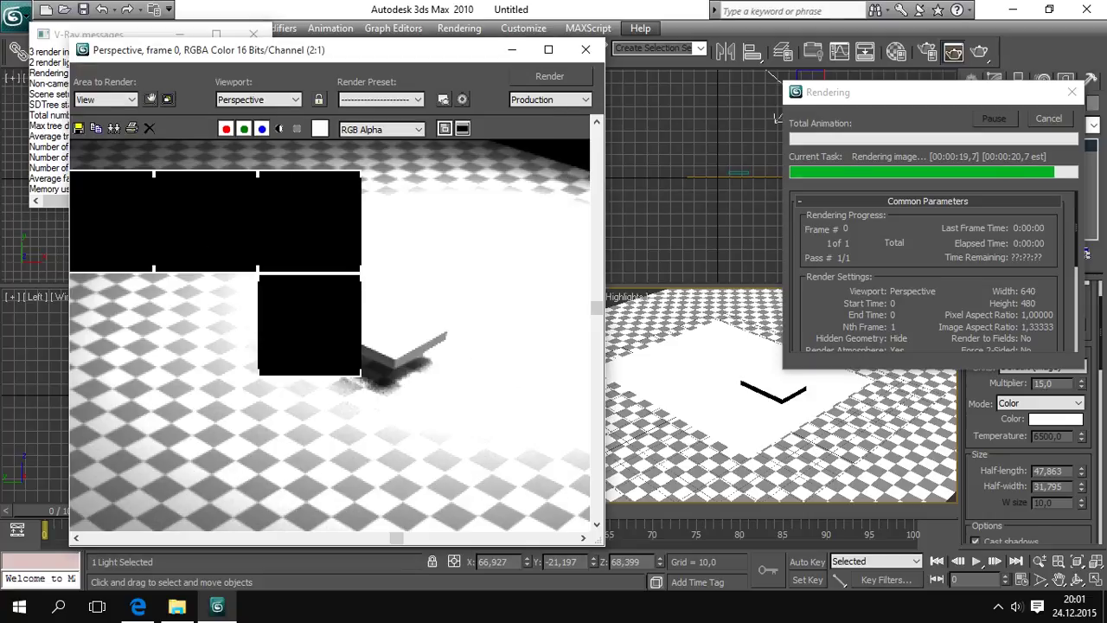
pyautogui.scroll(1, 382, 374)
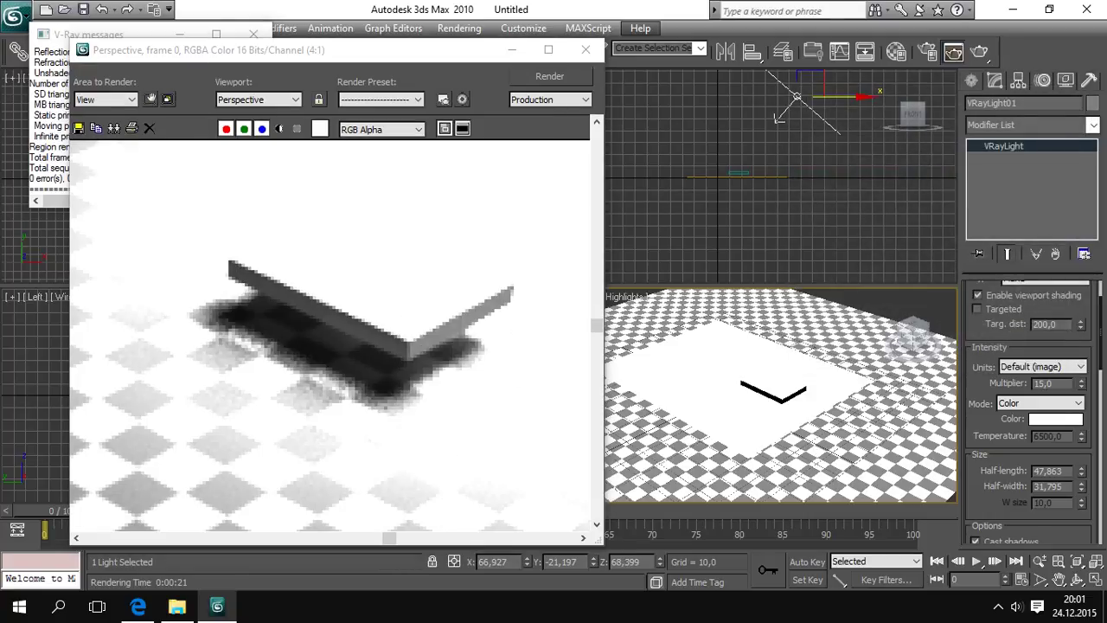
pyautogui.scroll(-2, 370, 366)
pyautogui.scroll(1, 369, 365)
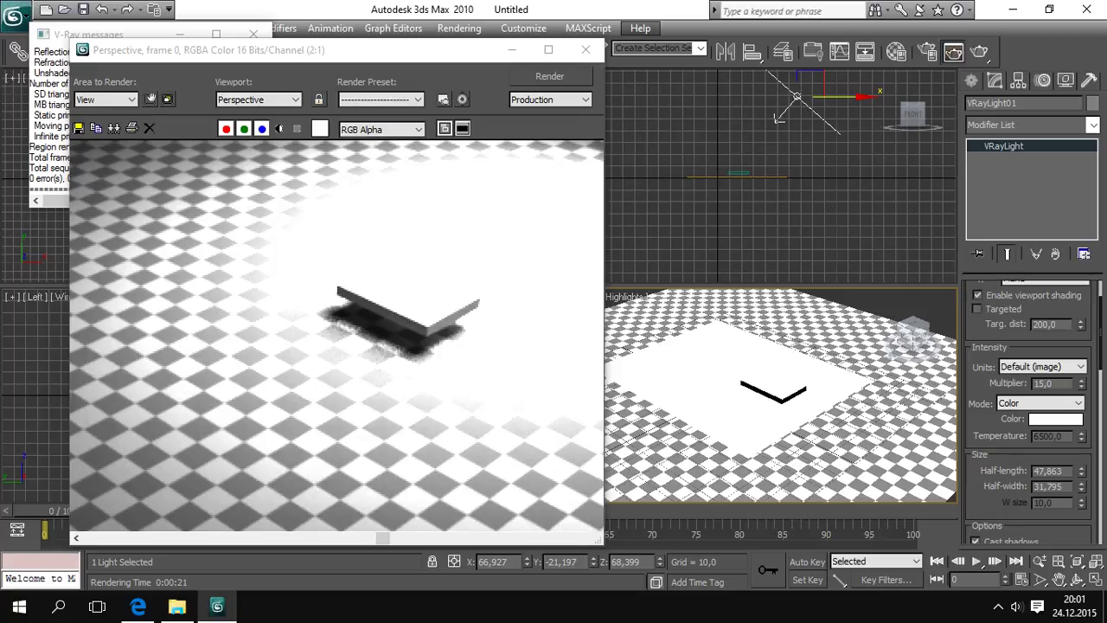
pyautogui.click(585, 49)
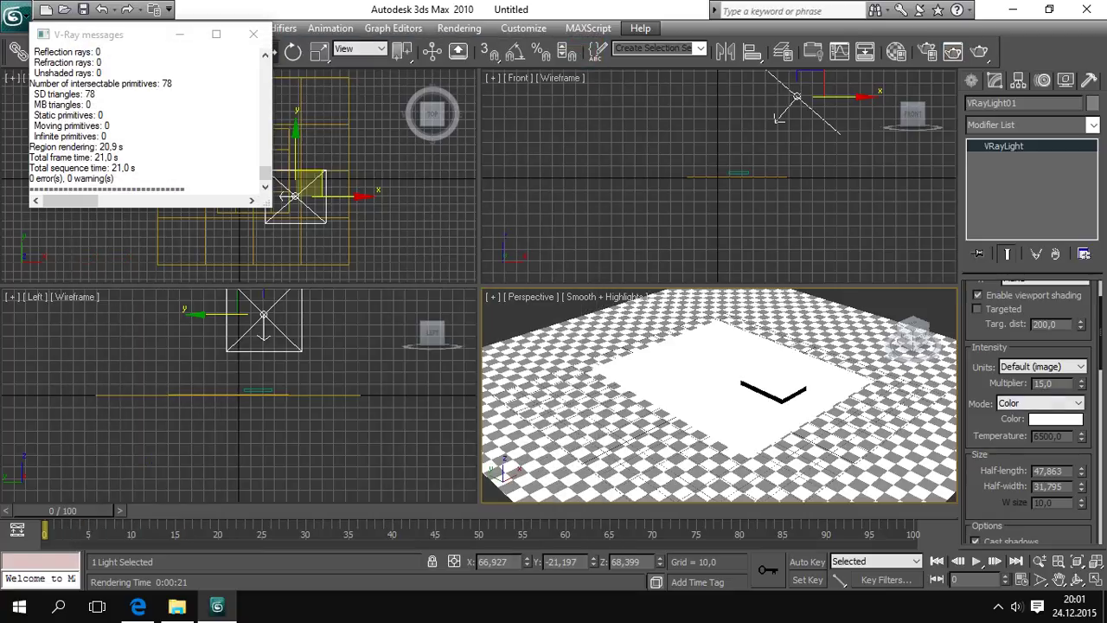
# - Set the VRayLight's multiplier to 5 and move the light higher and slightly further along X
pyautogui.doubleClick(1043, 383)
pyautogui.write('5')
pyautogui.press('Return')
pyautogui.scroll(-2, 719, 176)
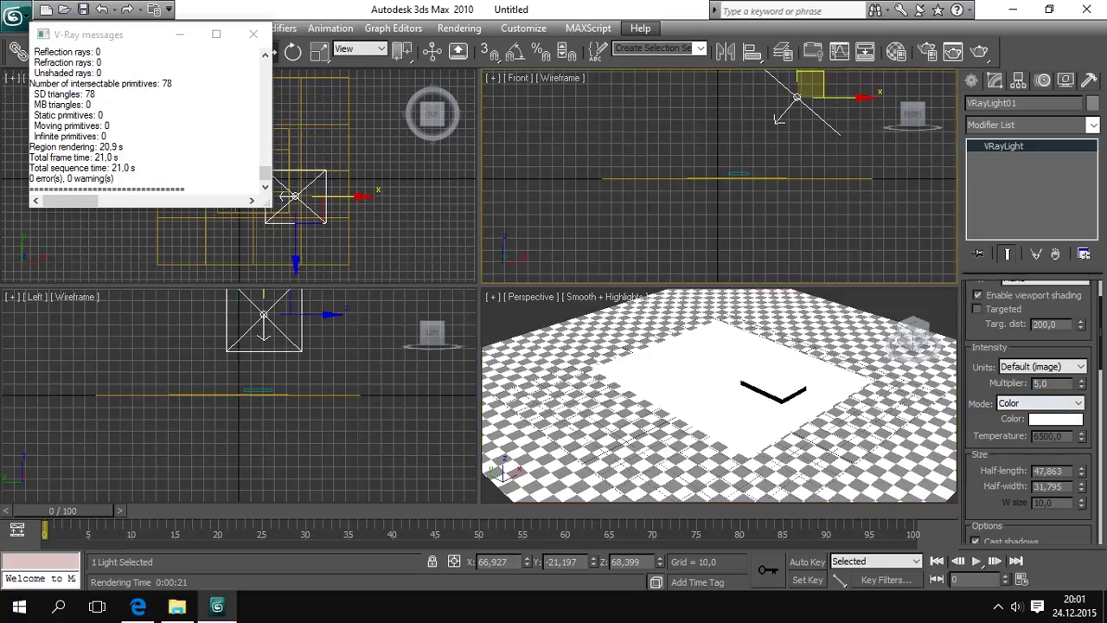
pyautogui.moveTo(760, 136); pyautogui.dragTo(767, 111)
# - Turn off Visible to Camera for the box in its object properties
pyautogui.click(774, 385)
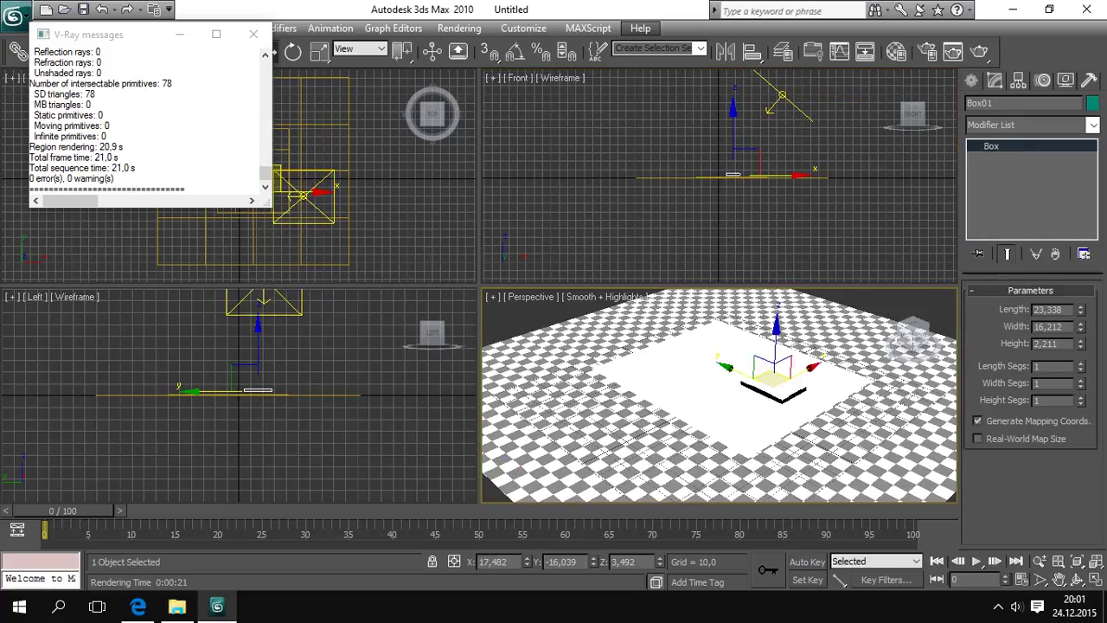
pyautogui.rightClick(772, 387)
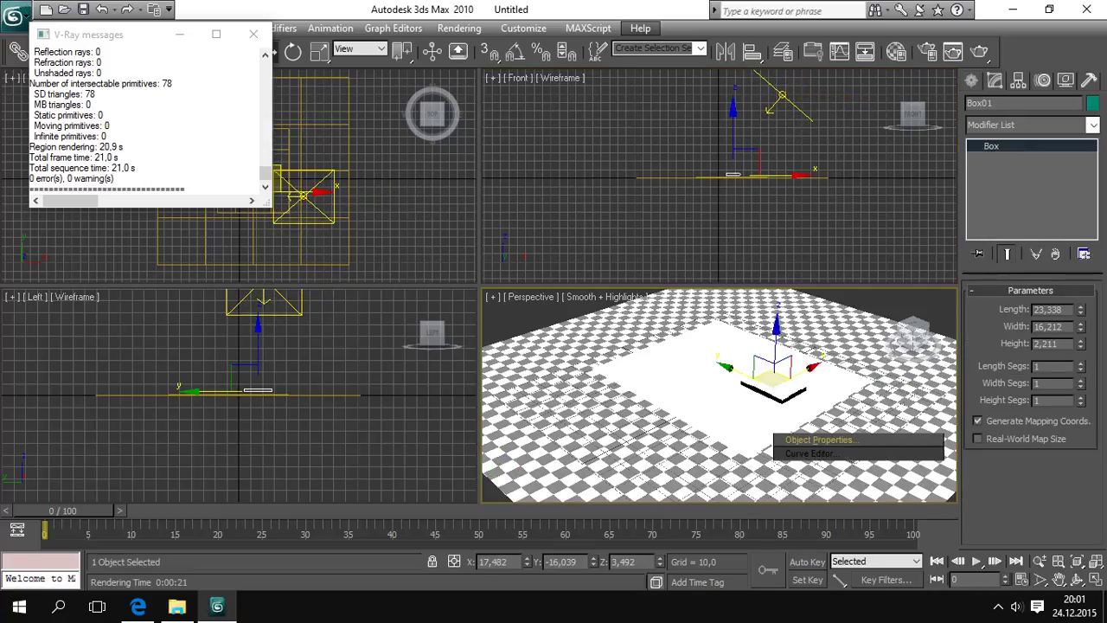
pyautogui.click(808, 440)
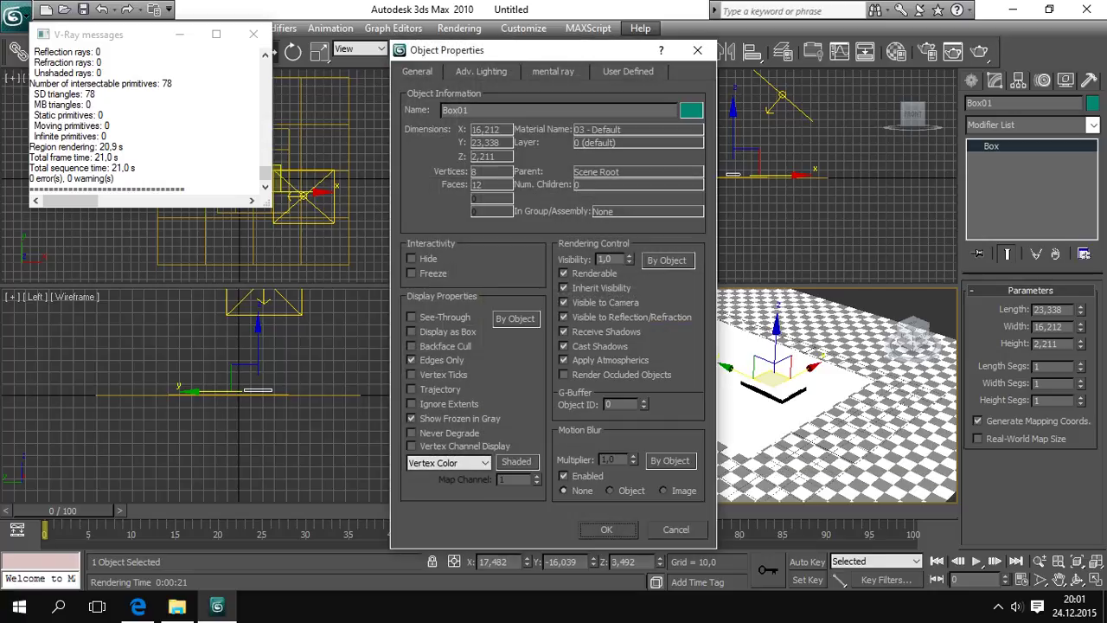
pyautogui.click(563, 288)
pyautogui.click(606, 530)
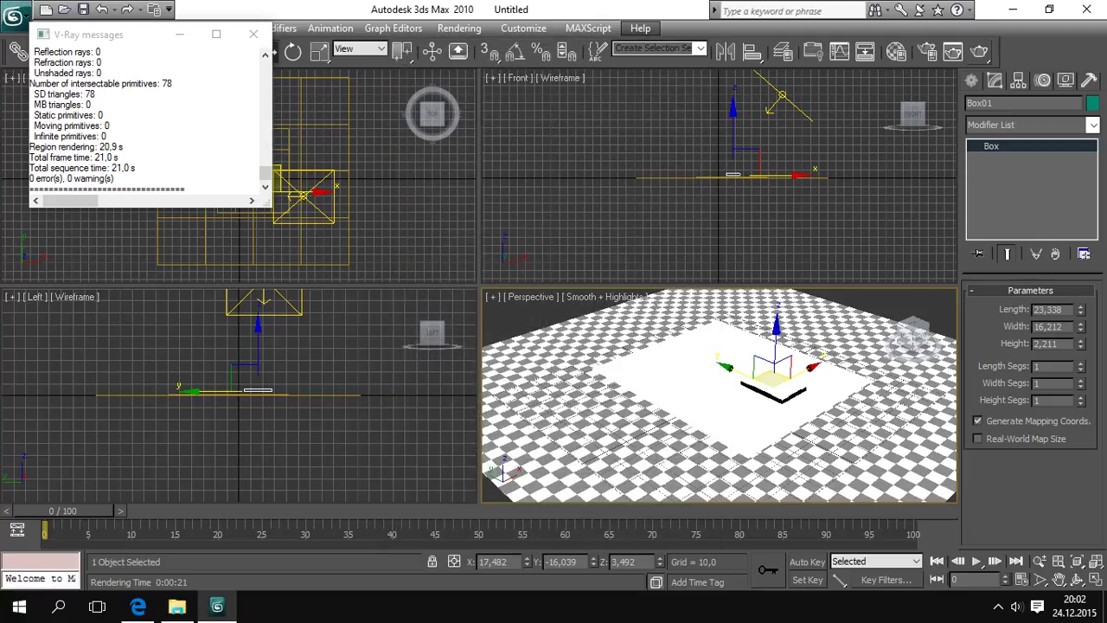
# - Render the Perspective view again, inspect the box's shadow on the checkered floor, and close the rendered frame
pyautogui.click(953, 52)
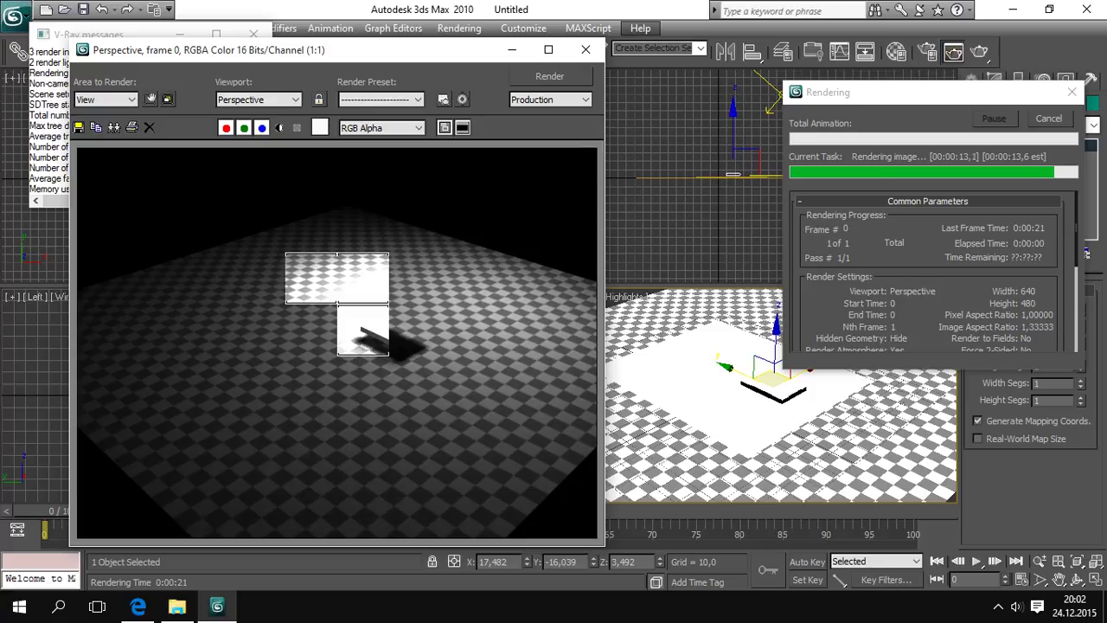
pyautogui.scroll(1, 389, 348)
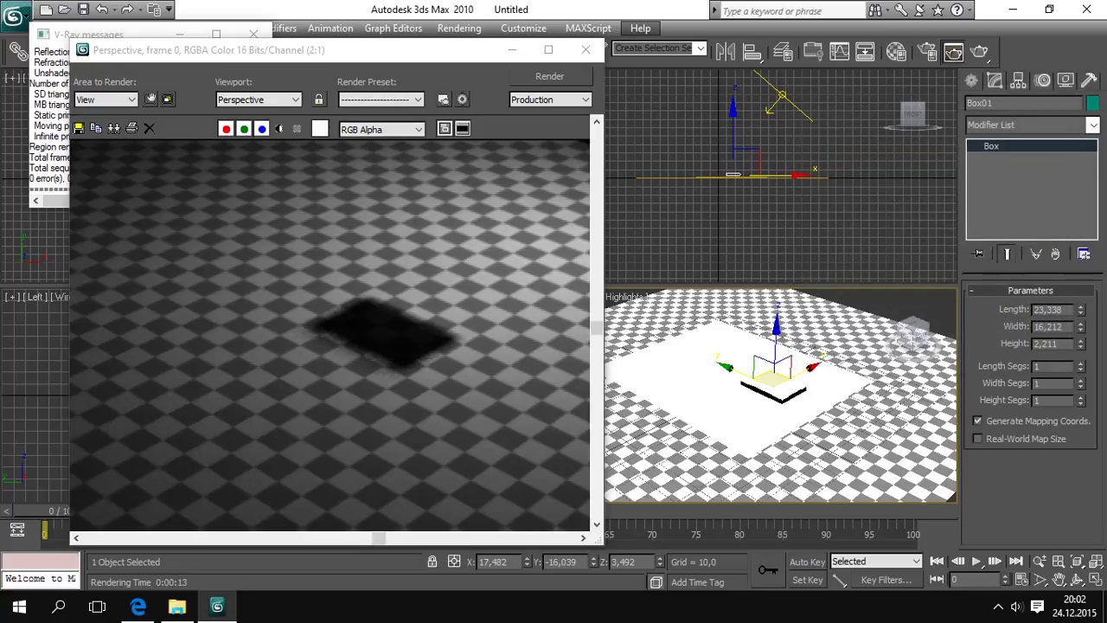
pyautogui.scroll(-1, 333, 328)
pyautogui.click(586, 49)
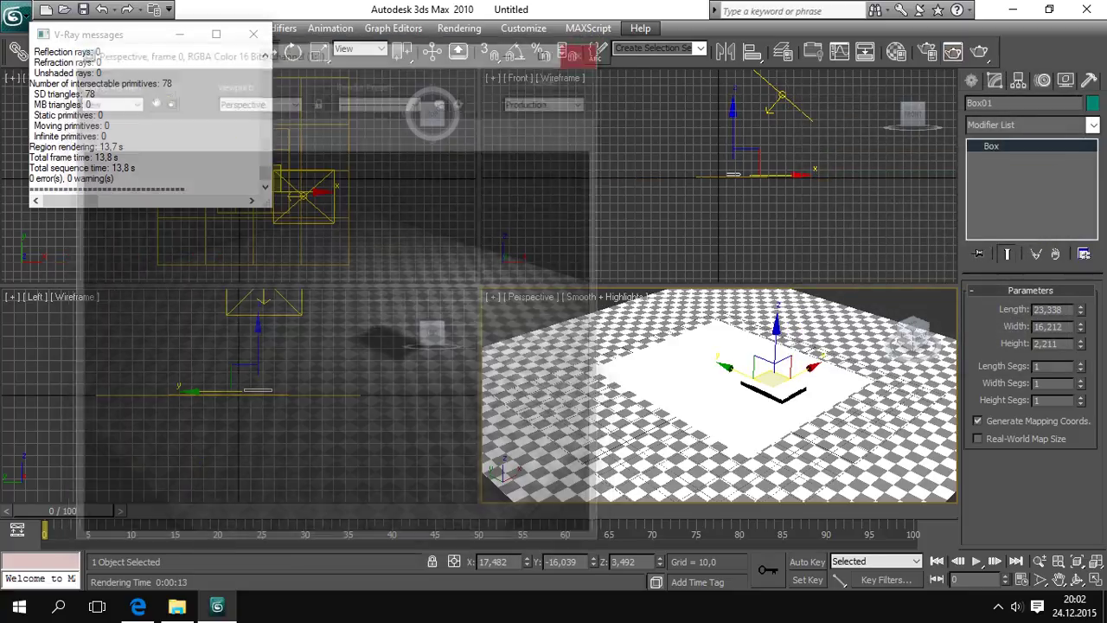
# - Frame the Perspective view closely on the box and close the V-Ray messages window
pyautogui.click(1059, 580)
pyautogui.moveTo(818, 410)
pyautogui.mouseDown()
pyautogui.moveTo(715, 417)
pyautogui.moveTo(796, 434)
pyautogui.moveTo(813, 418)
pyautogui.mouseUp()
pyautogui.scroll(3, 728, 411)
pyautogui.scroll(3, 727, 411)
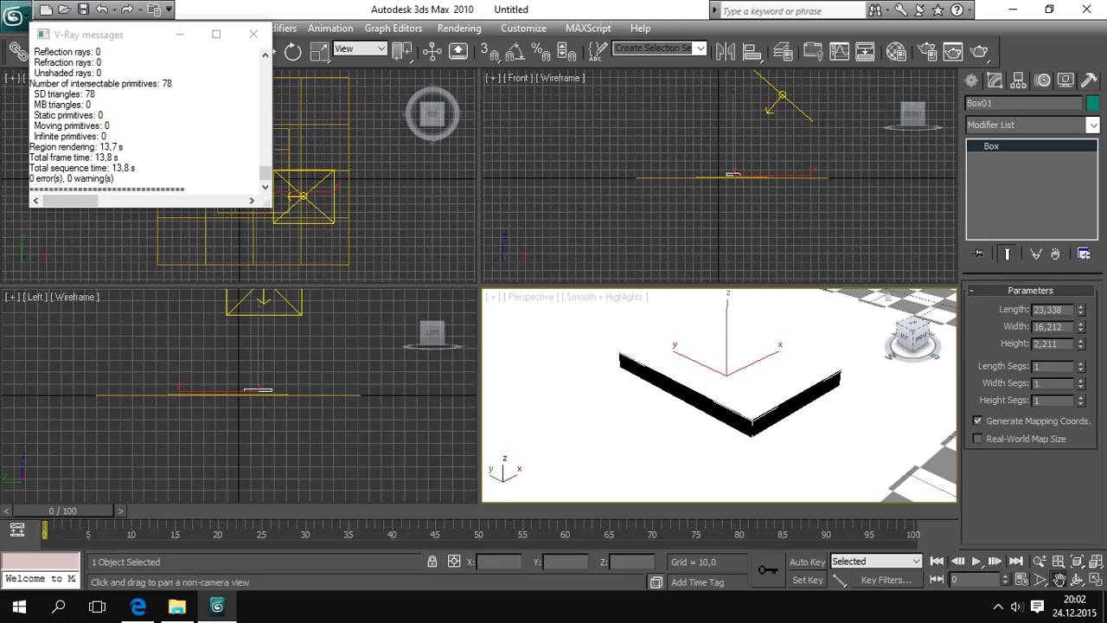
pyautogui.click(252, 34)
pyautogui.click(158, 51)
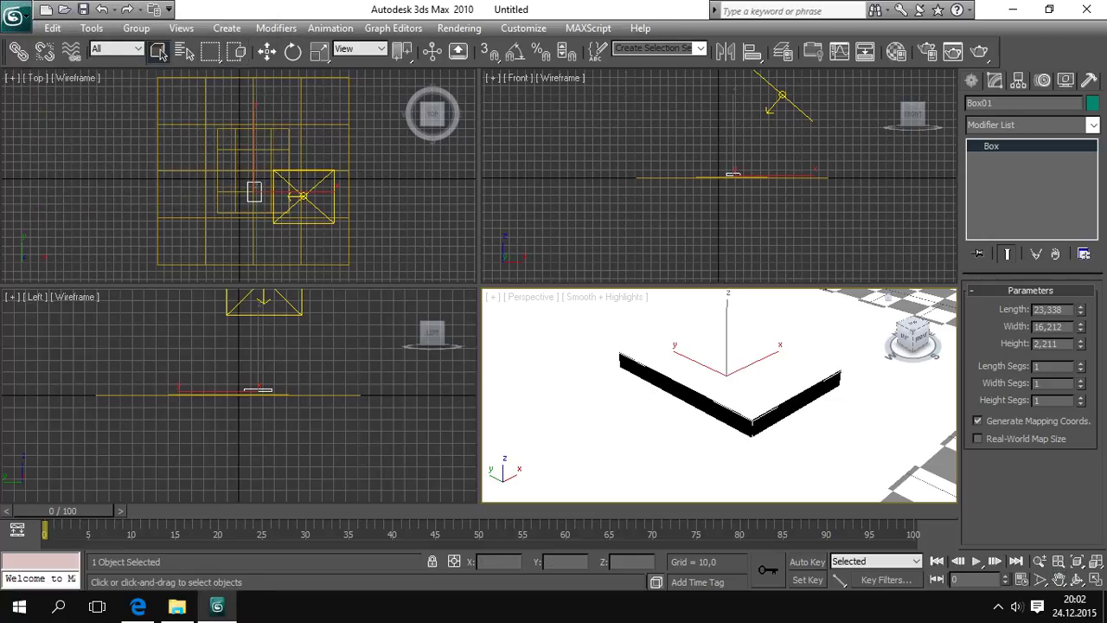
# - Set the VRayLight's shadow bias to 1 and its sampling subdivs to 16
pyautogui.scroll(-6, 1029, 411)
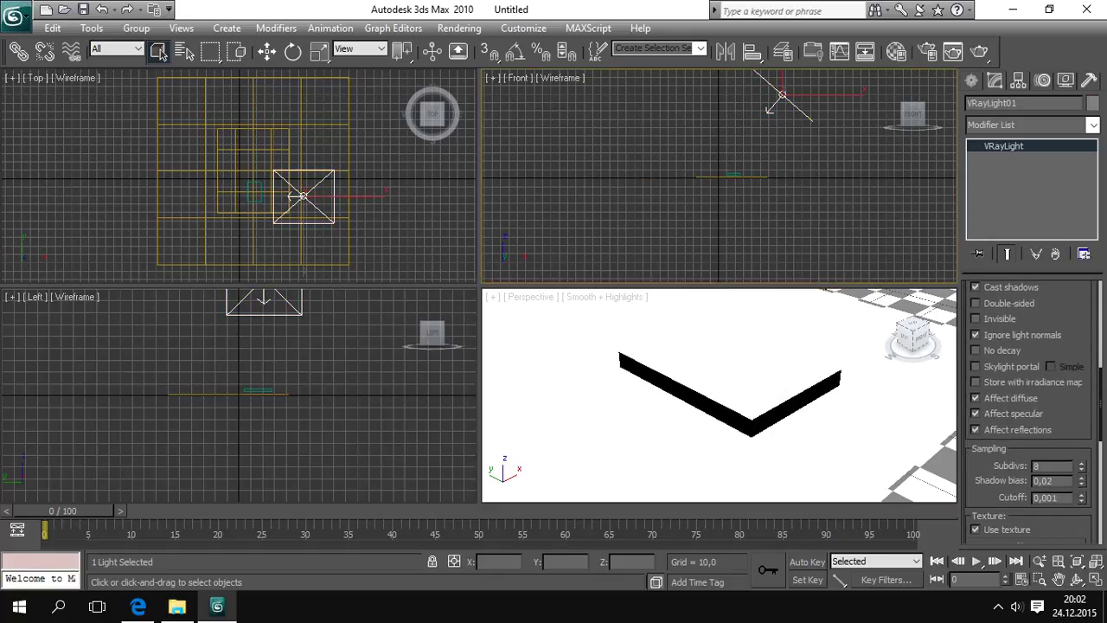
pyautogui.scroll(-2, 1029, 411)
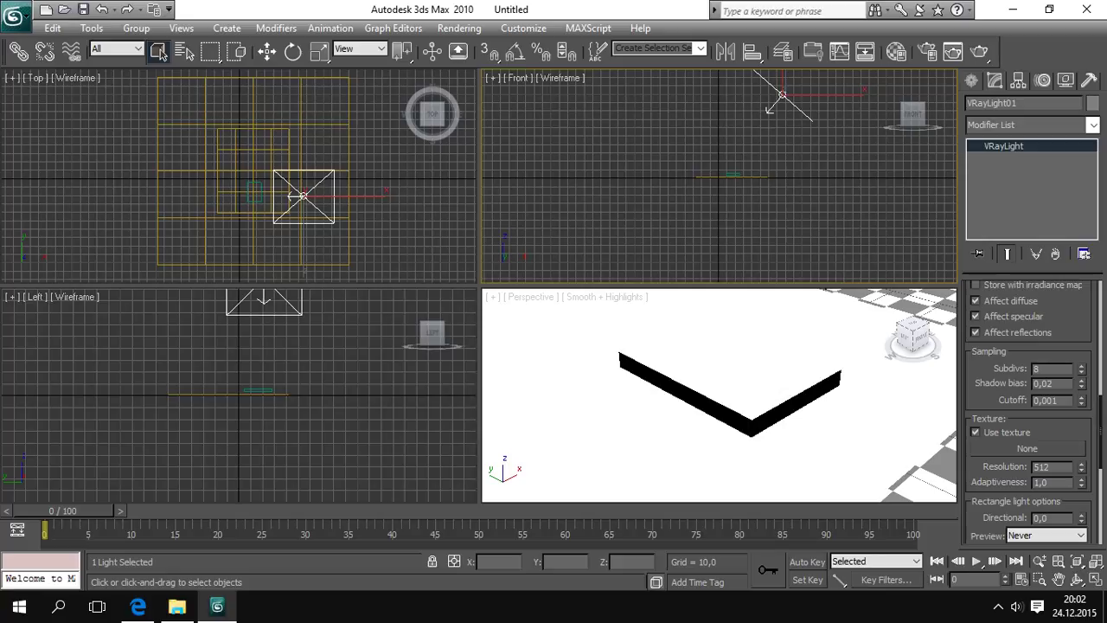
pyautogui.doubleClick(1050, 382)
pyautogui.write('1')
pyautogui.press('Return')
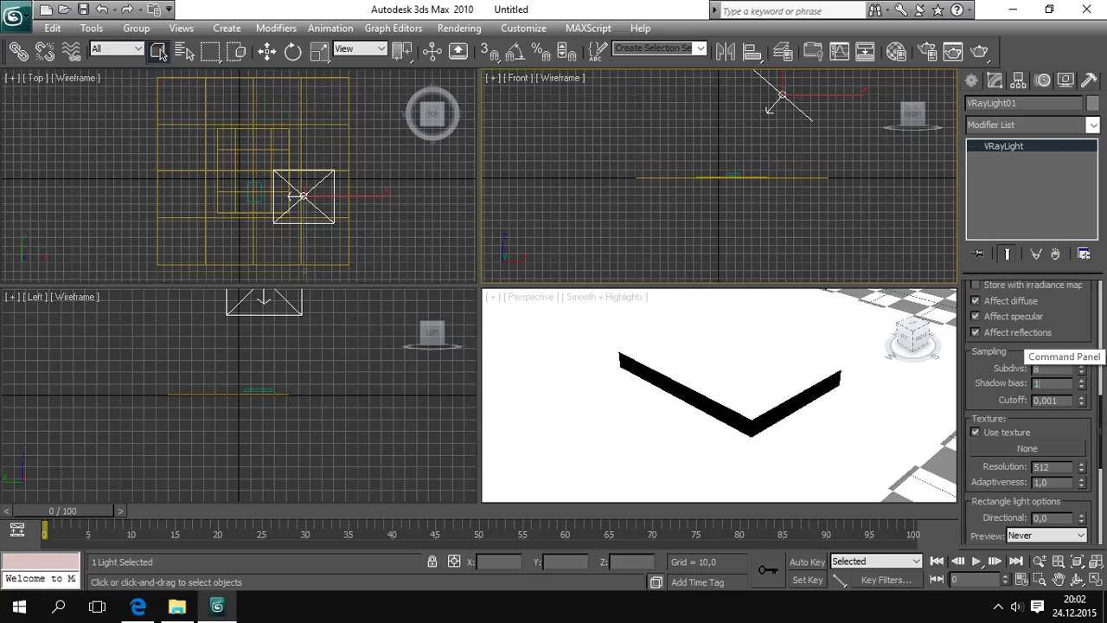
pyautogui.doubleClick(1045, 370)
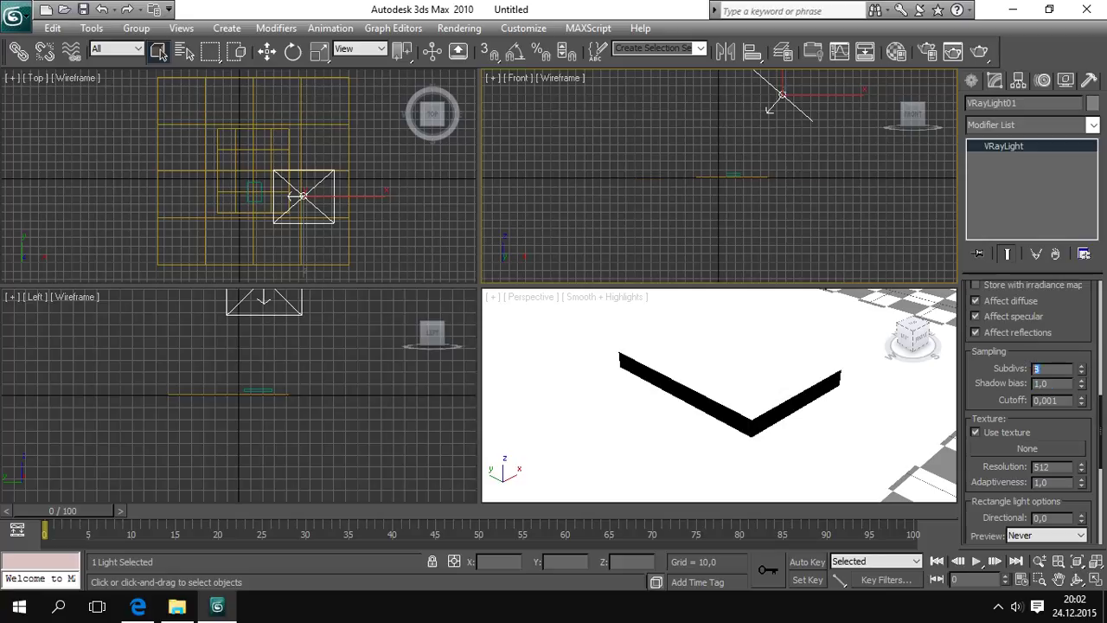
pyautogui.write('16')
pyautogui.press('Return')
# - Render the Perspective view, examine the softened shadow edges up close, and close the rendered frame
pyautogui.click(955, 52)
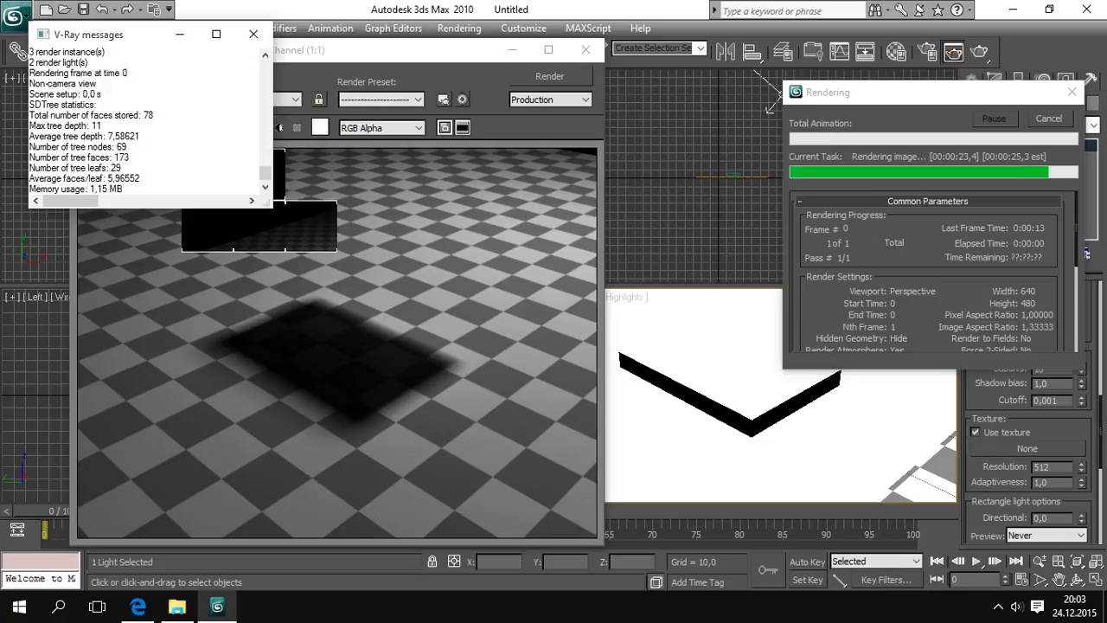
pyautogui.click(361, 363)
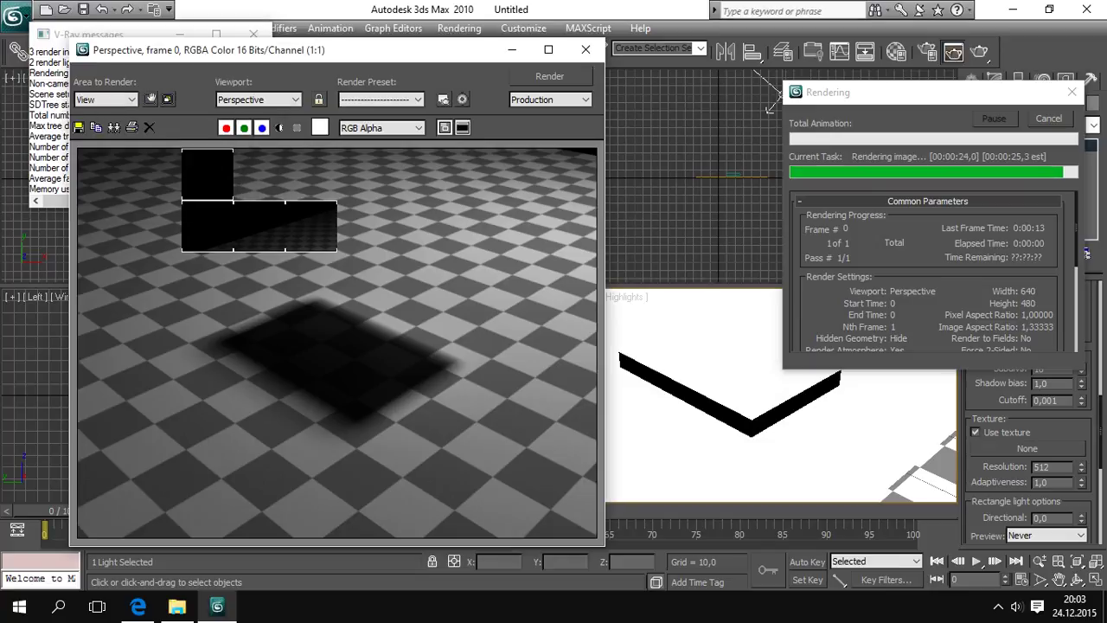
pyautogui.scroll(1, 362, 363)
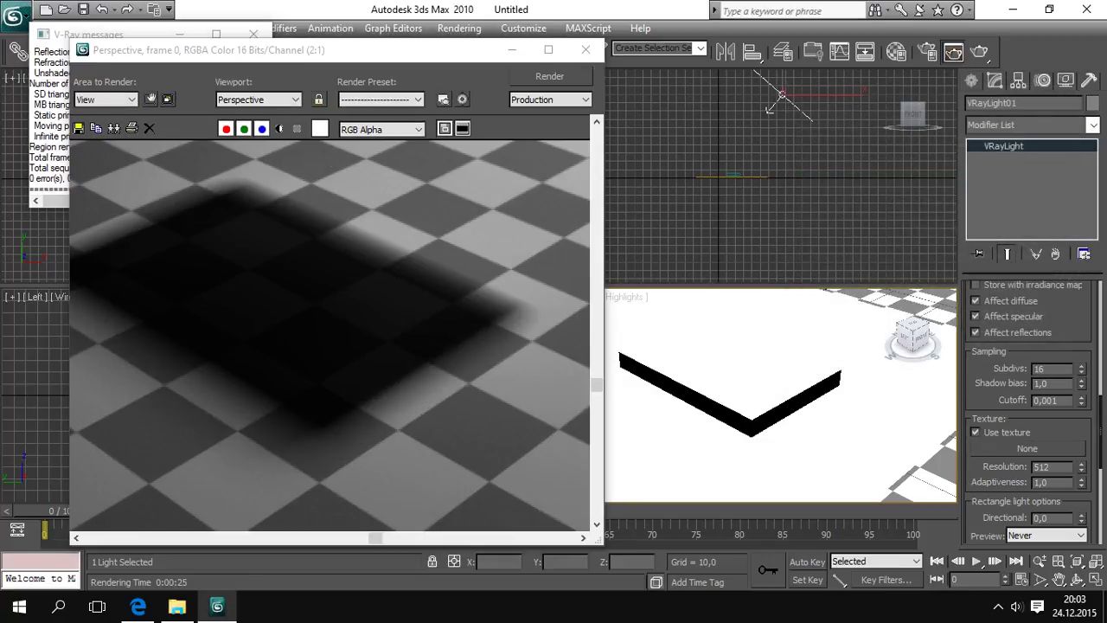
pyautogui.scroll(-1, 333, 337)
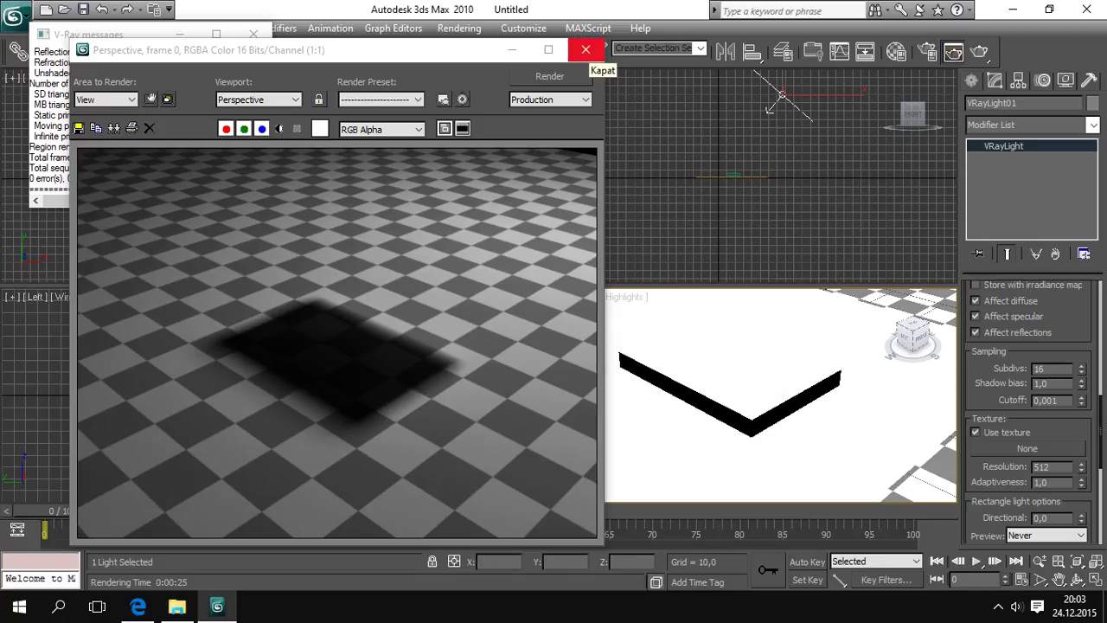
pyautogui.click(586, 49)
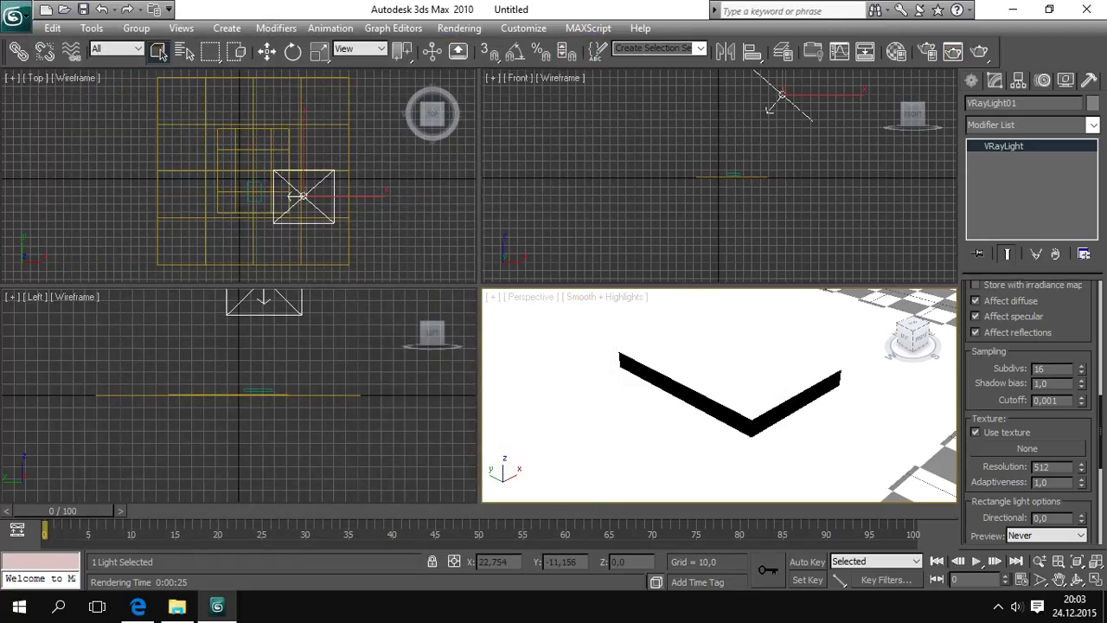
# - Draw a plane about 22.3 long and 15.5 wide over the box's top face using AutoGrid, with the Perspective view in wireframe
pyautogui.click(741, 351)
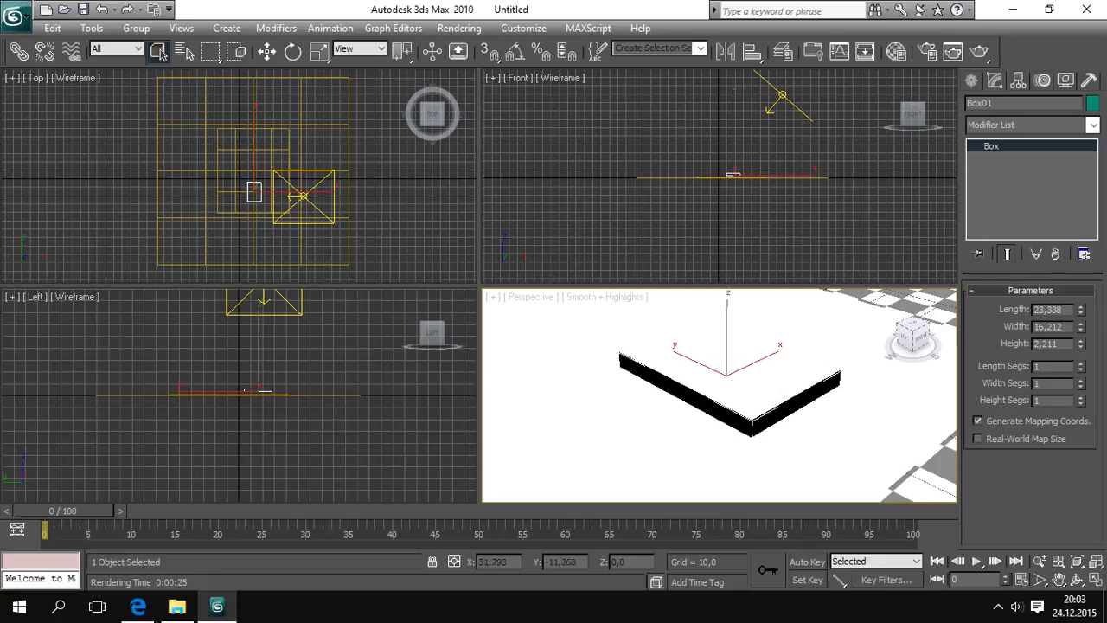
pyautogui.click(971, 81)
pyautogui.click(977, 107)
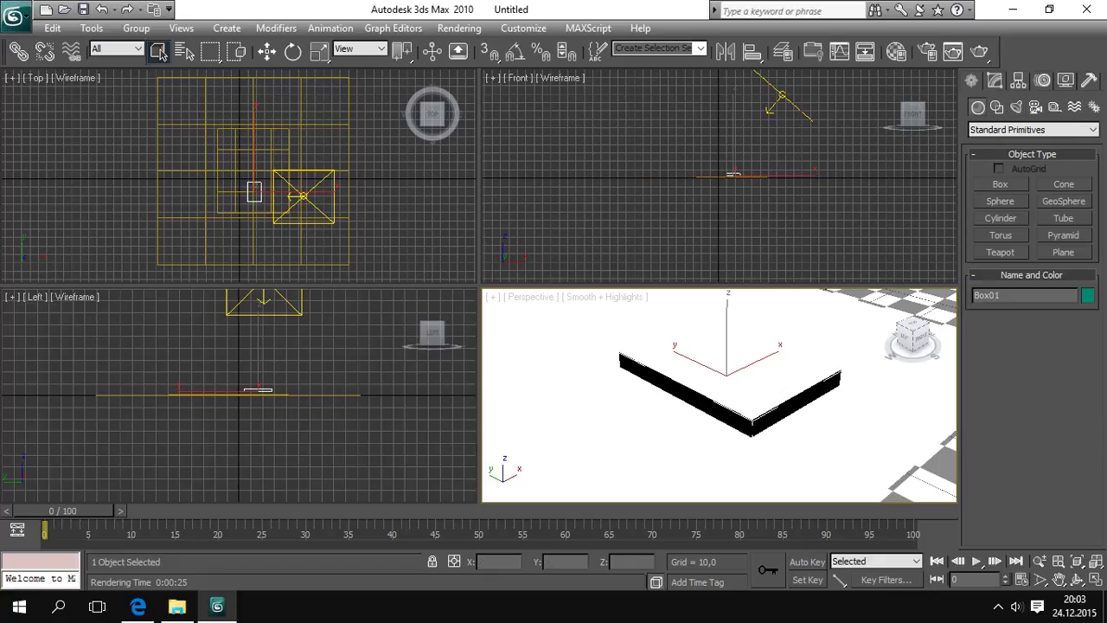
pyautogui.click(1033, 129)
pyautogui.click(1034, 128)
pyautogui.click(1064, 253)
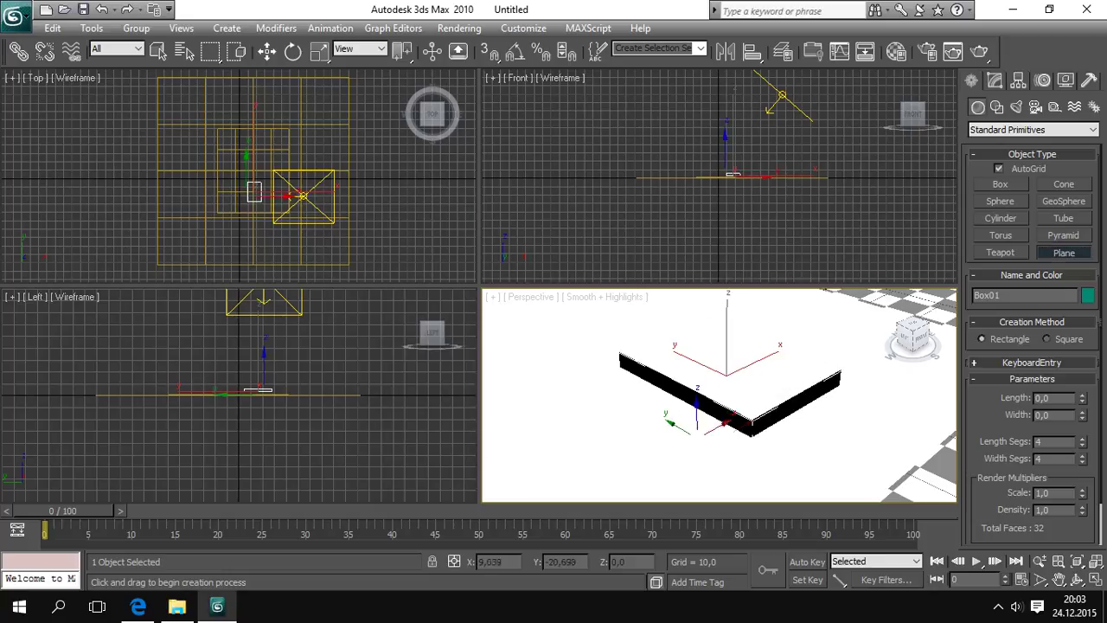
pyautogui.press('F3')
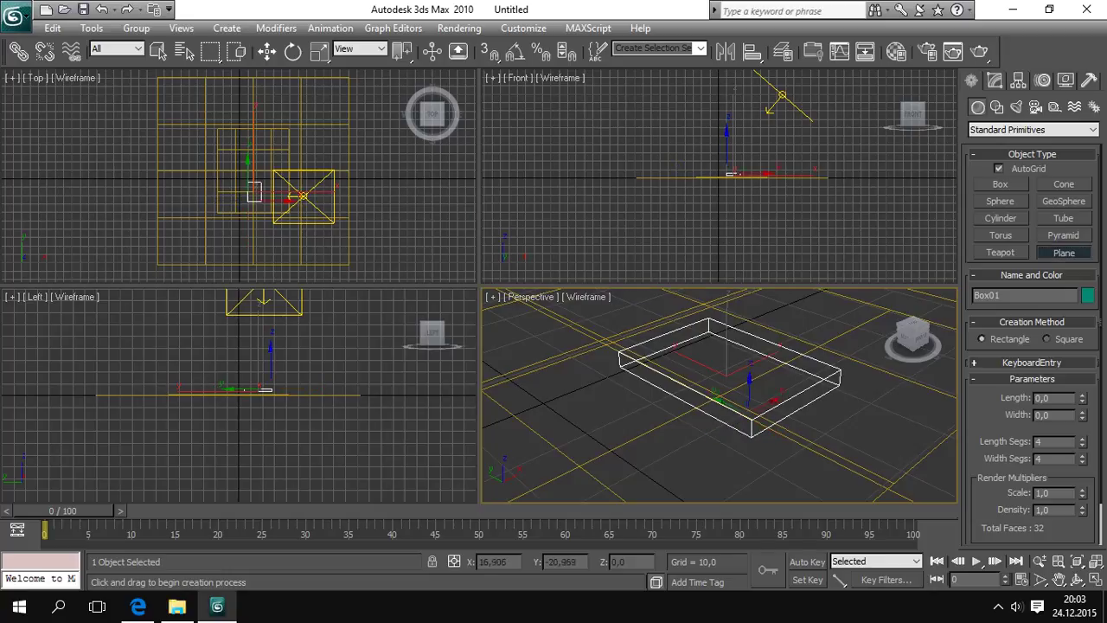
pyautogui.moveTo(752, 417); pyautogui.dragTo(708, 320)
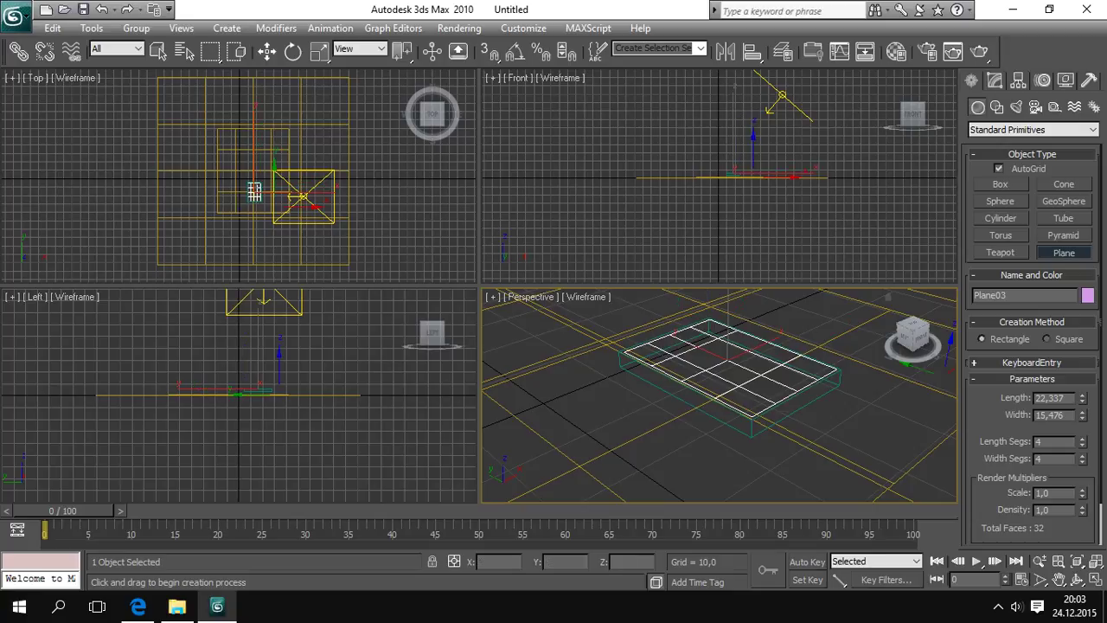
# - Set the new plane's length and width segments to 40 each
pyautogui.doubleClick(1041, 442)
pyautogui.write('40')
pyautogui.press('Tab')
pyautogui.write('40')
pyautogui.press('Return')
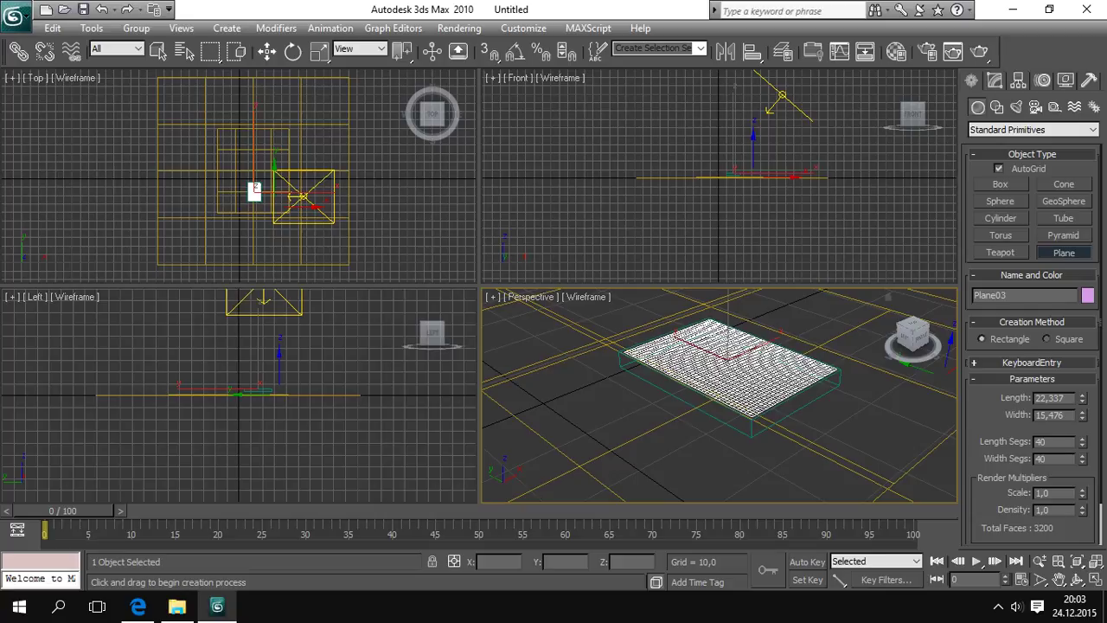
# - Add a Wave modifier to the plane with Amplitude 1 of 0.88, Amplitude 2 of 0.79 and a wave length of 4
pyautogui.click(994, 80)
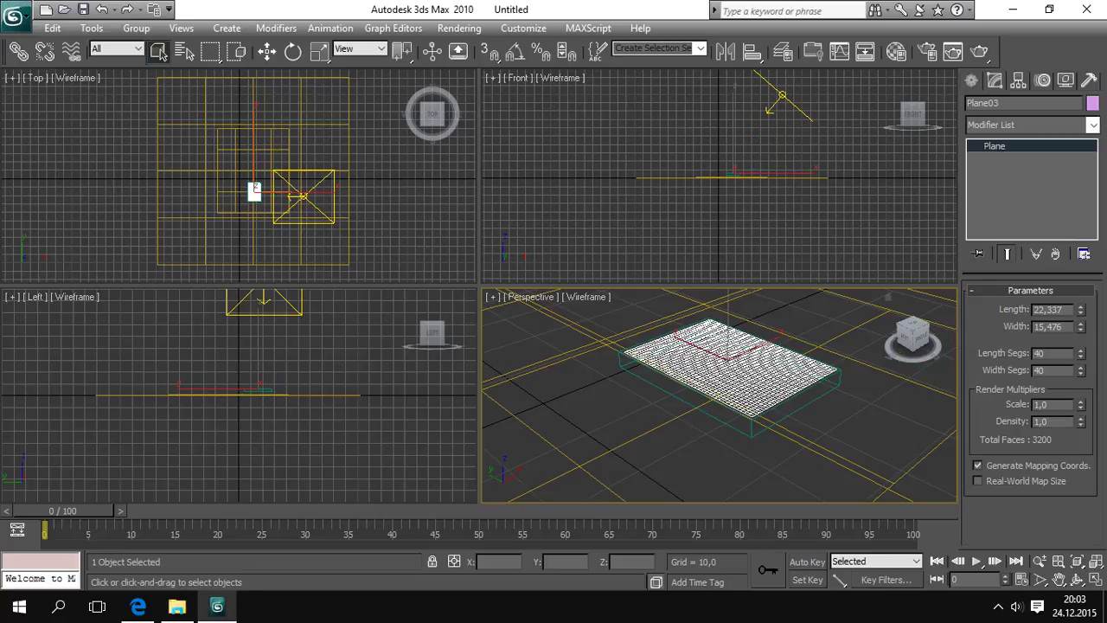
pyautogui.click(1030, 126)
pyautogui.press('w')
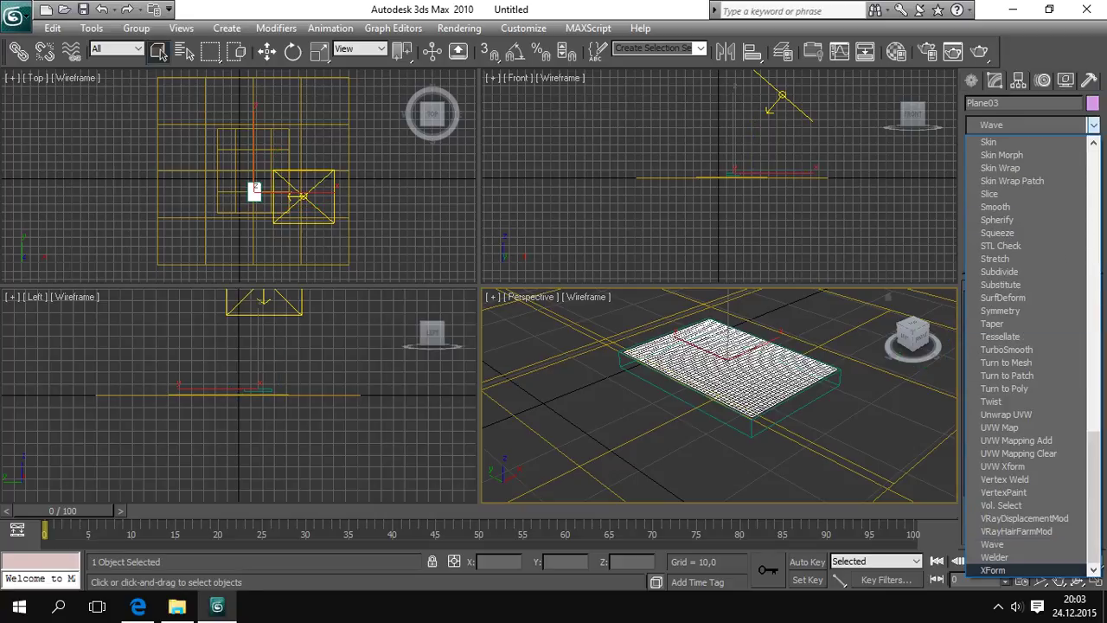
pyautogui.click(993, 544)
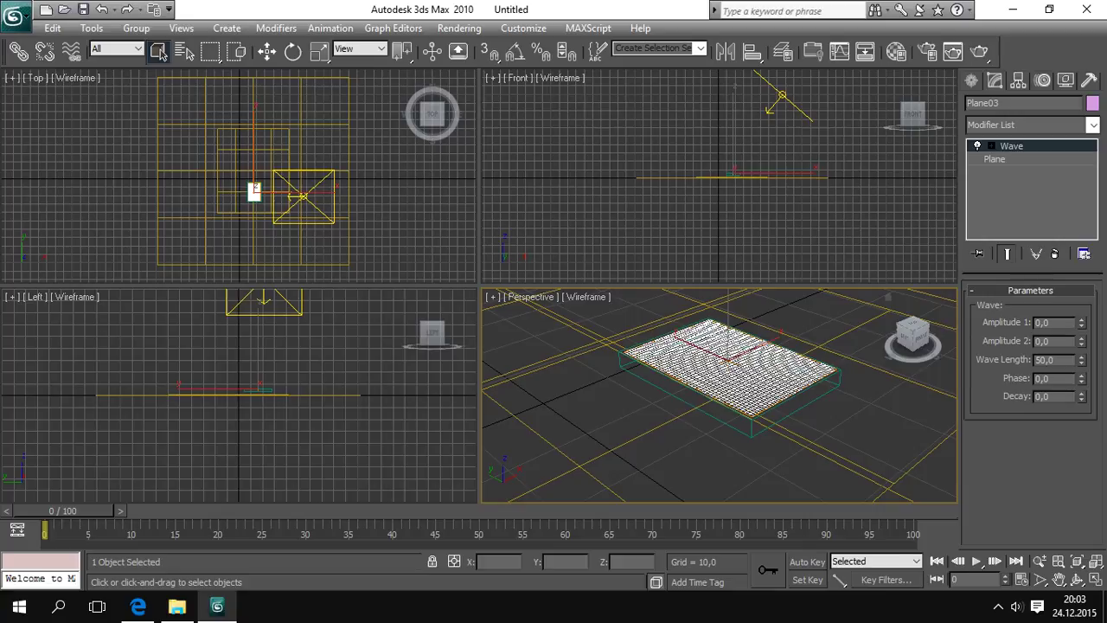
pyautogui.moveTo(1080, 322); pyautogui.dragTo(1081, 273)
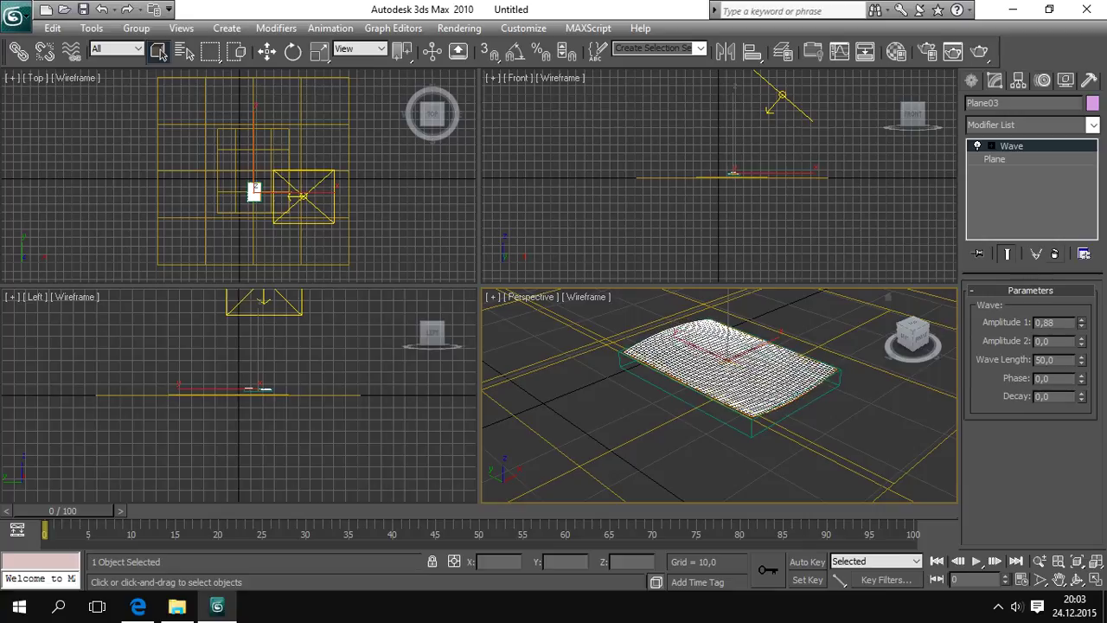
pyautogui.moveTo(1080, 341); pyautogui.dragTo(1080, 397)
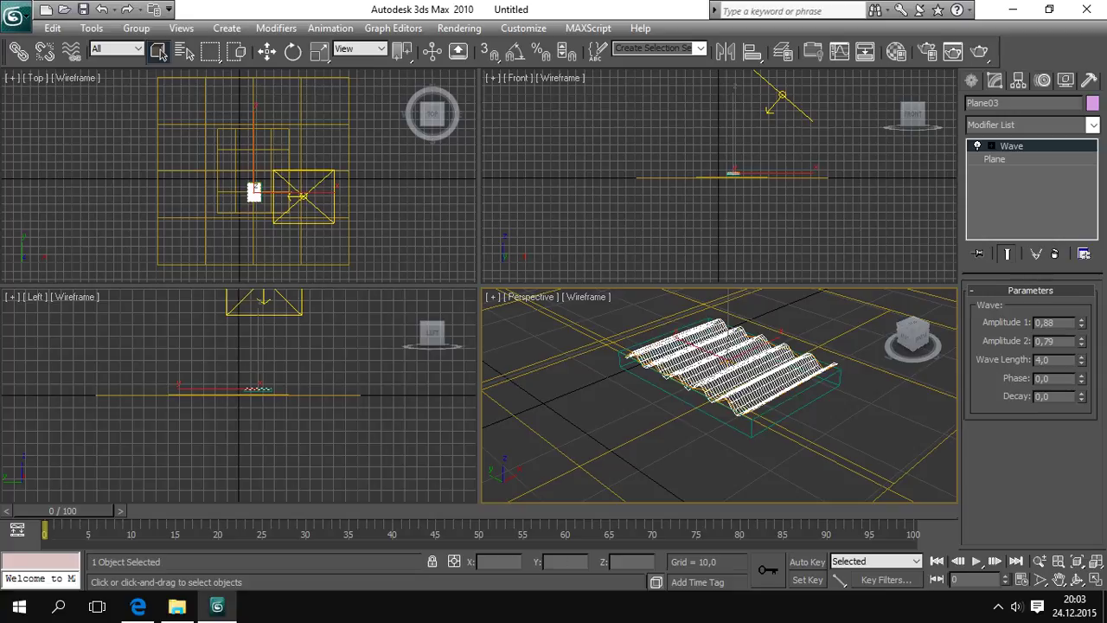
# - Delete the box beneath the wavy plane
pyautogui.click(752, 422)
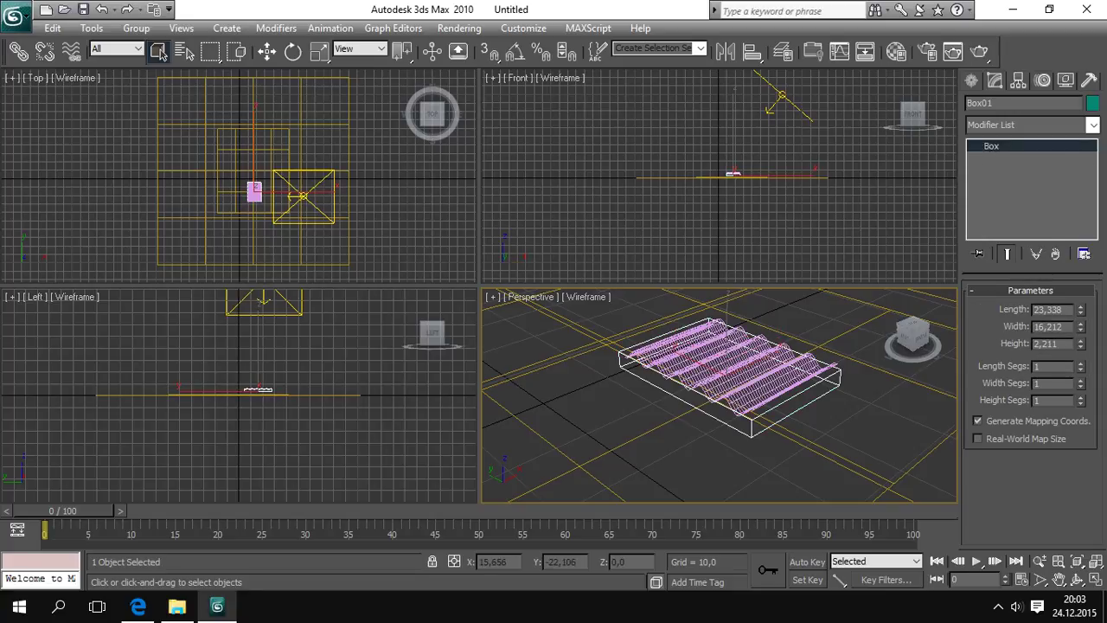
pyautogui.press('Delete')
# - Turn off Visible to Camera and Visible to Reflection/Refraction in the wavy plane's object properties
pyautogui.click(752, 369)
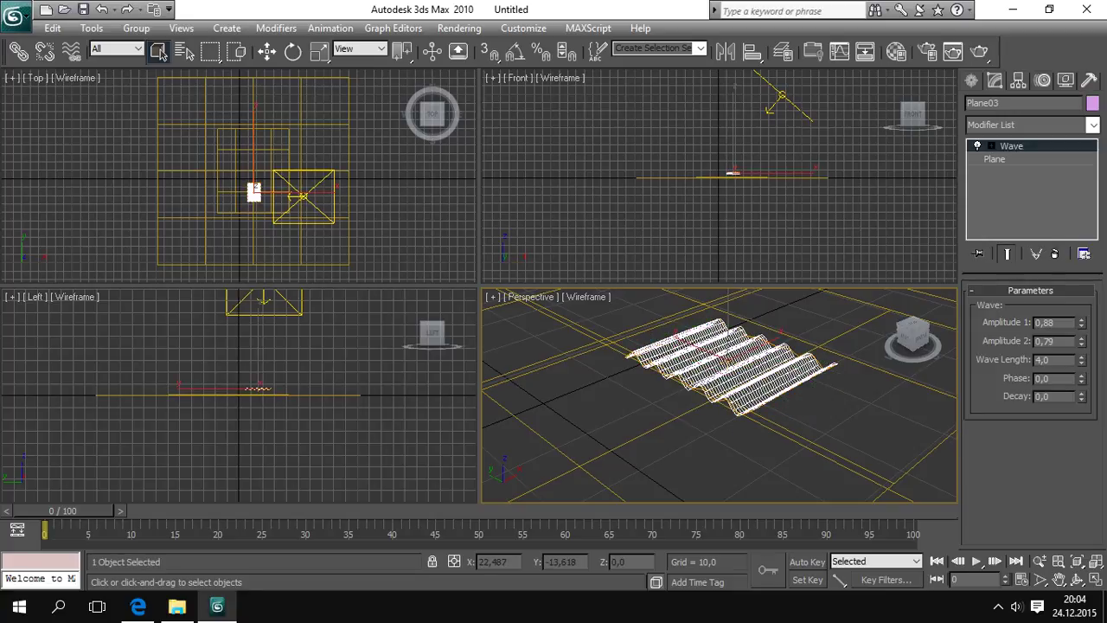
pyautogui.rightClick(734, 419)
pyautogui.click(761, 440)
pyautogui.click(564, 287)
pyautogui.click(564, 303)
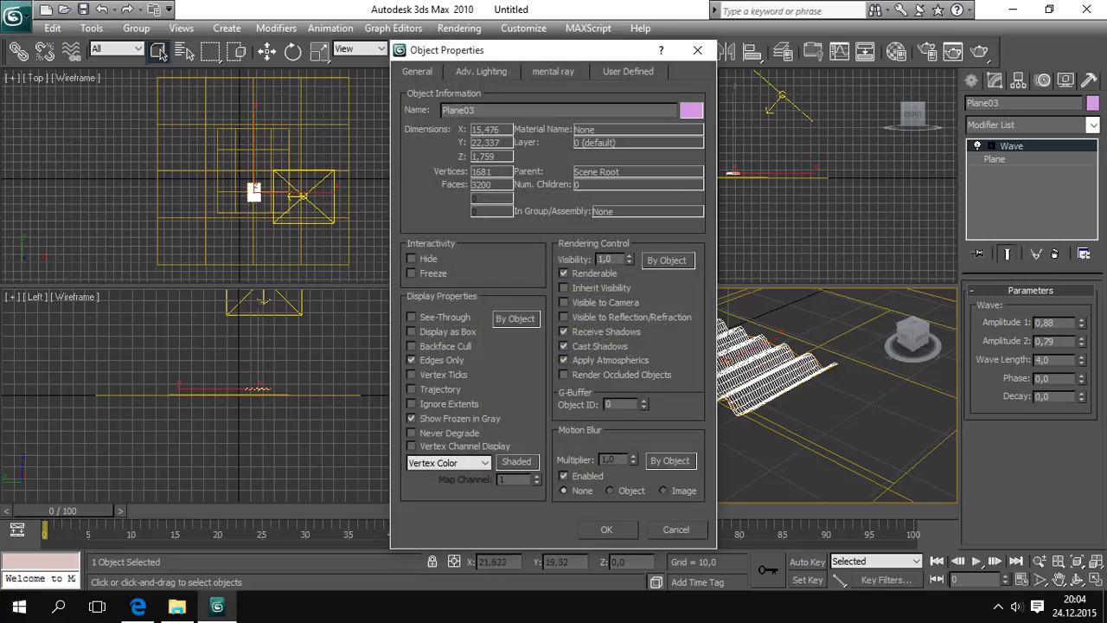
pyautogui.click(564, 317)
pyautogui.press('Return')
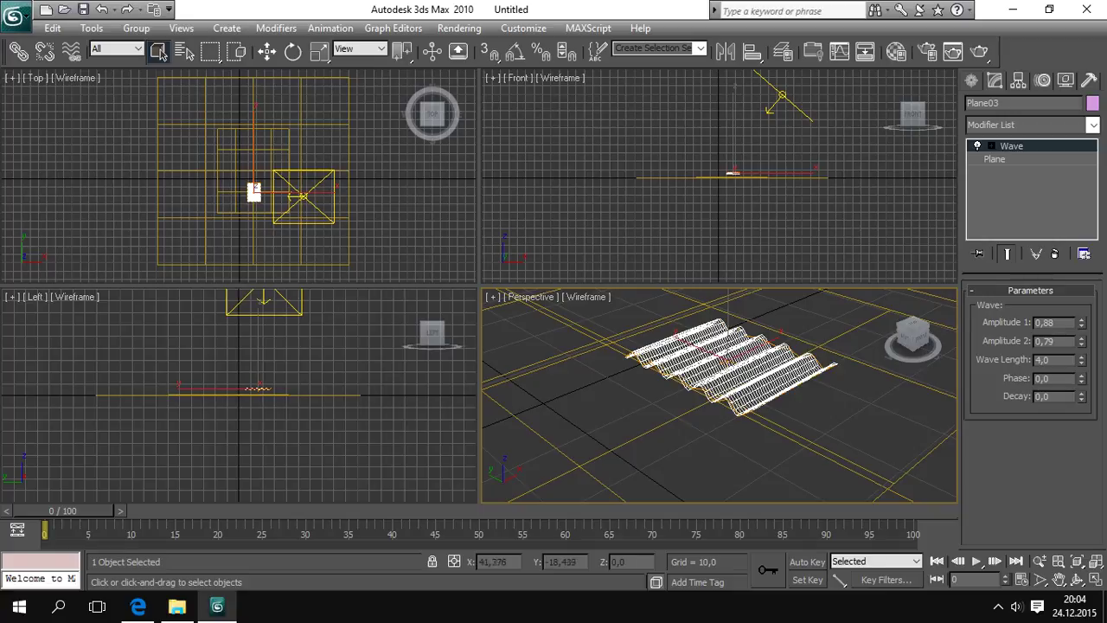
pyautogui.press('m')
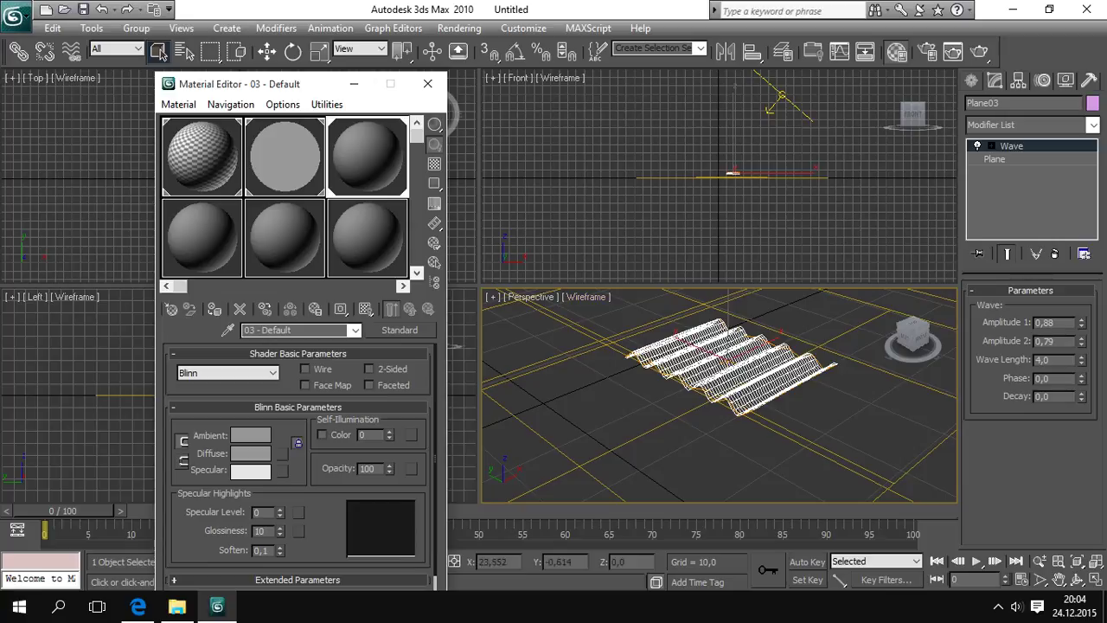
pyautogui.click(427, 83)
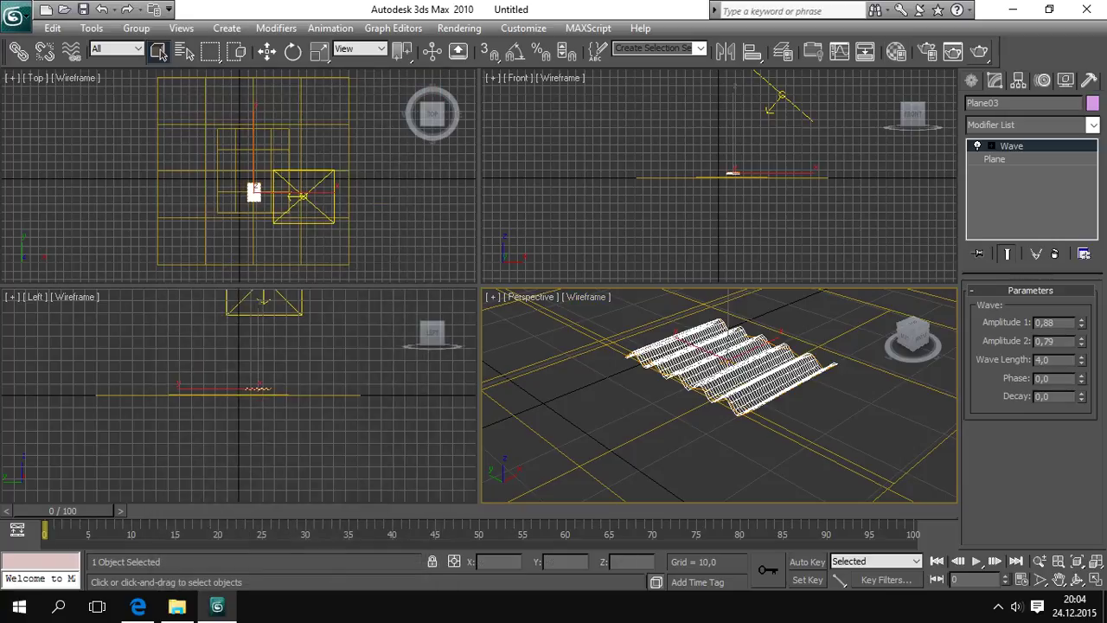
# - Render the Perspective view, inspect the shadow cast by the hidden wavy plane, and close the rendered frame
pyautogui.click(953, 51)
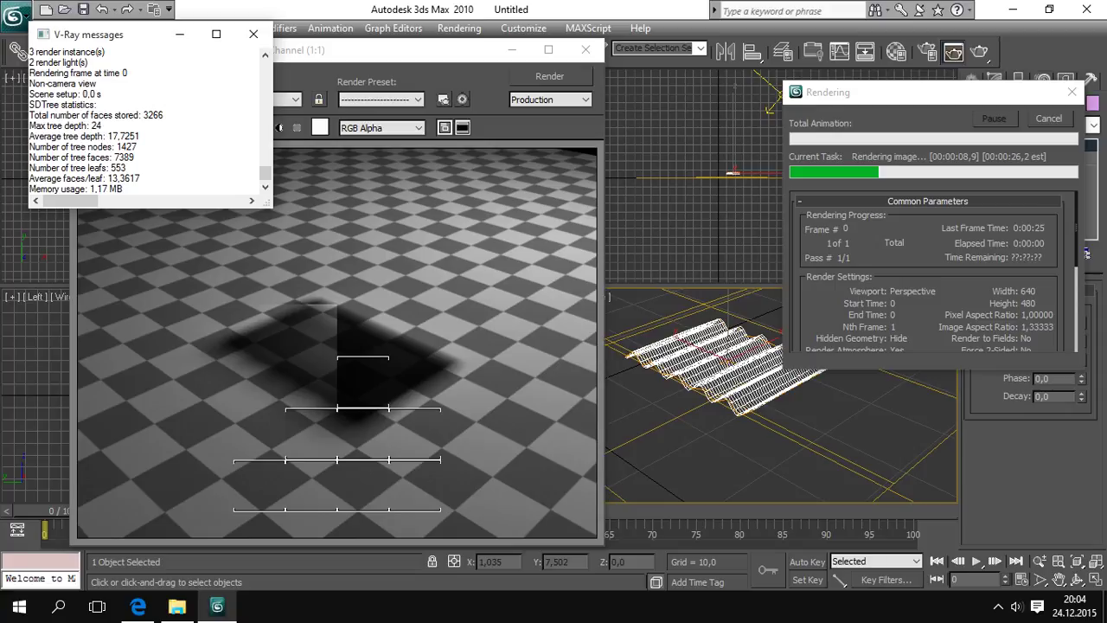
pyautogui.click(345, 372)
pyautogui.scroll(1, 346, 373)
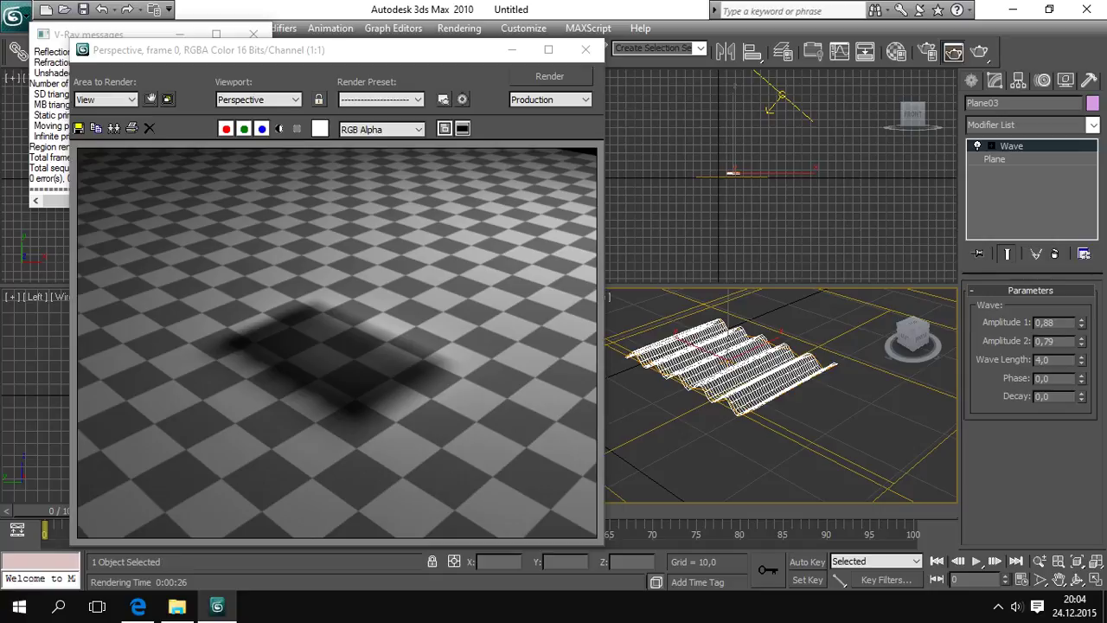
pyautogui.click(585, 49)
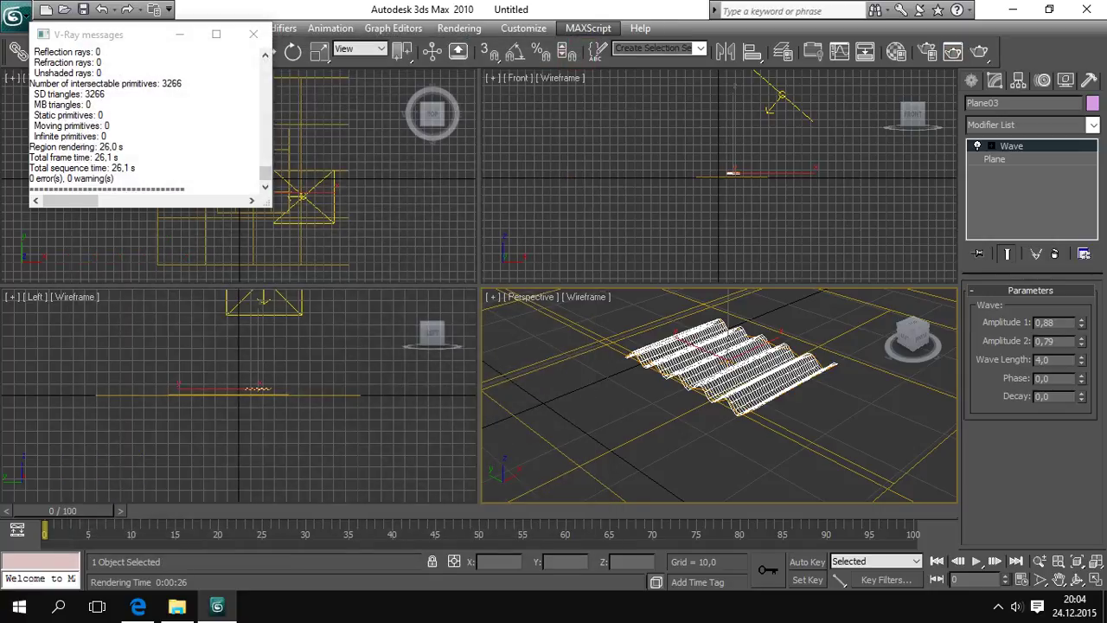
# - Add a Shell modifier on top of the plane's Wave modifier and render the Perspective view
pyautogui.click(1092, 124)
pyautogui.press('s')
pyautogui.press('s')
pyautogui.press('s')
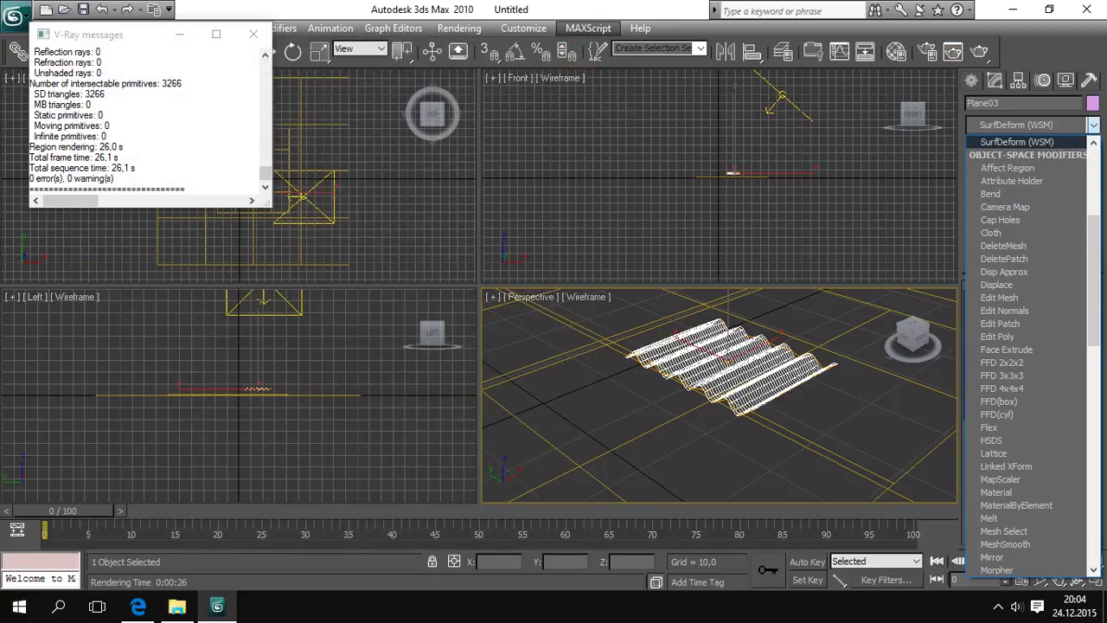
pyautogui.press('s')
pyautogui.click(991, 155)
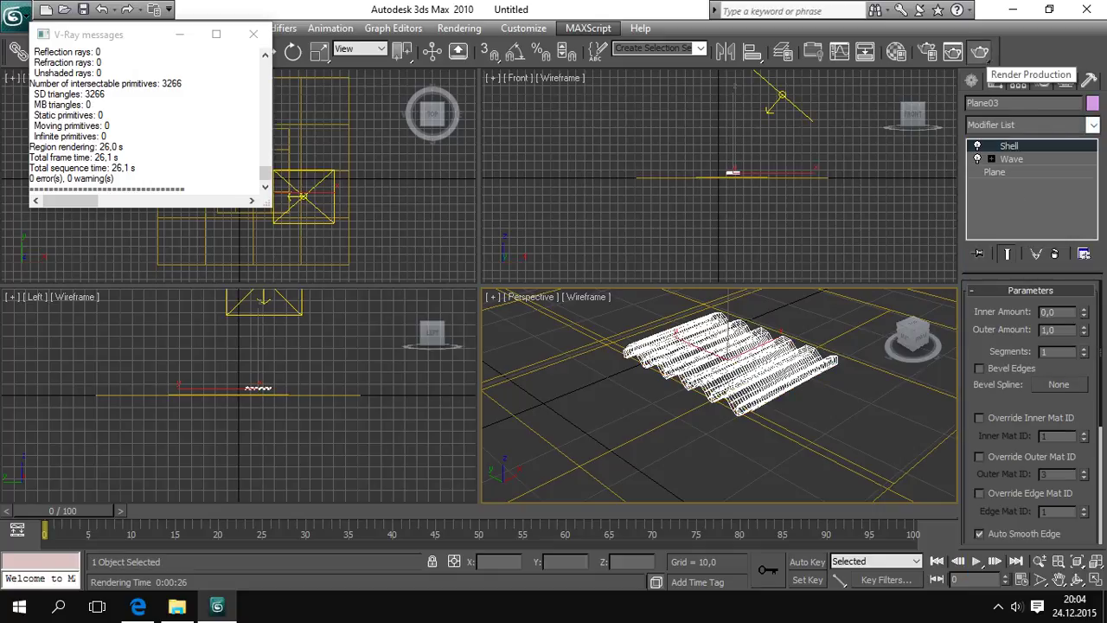
pyautogui.click(953, 52)
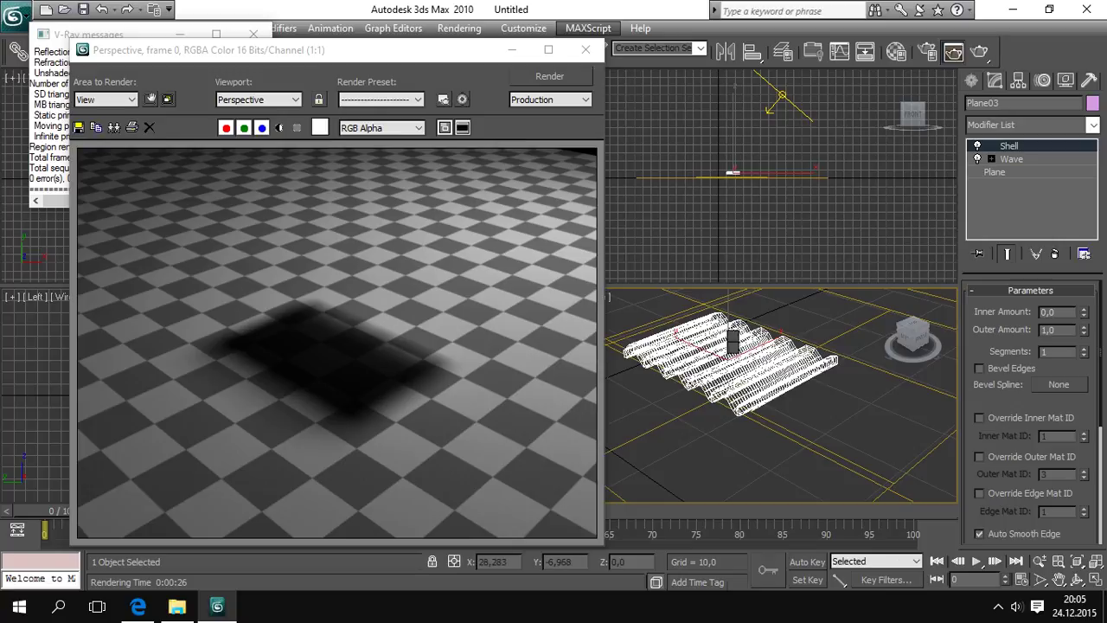
# - Collapse the wavy plane's entire modifier stack into an editable mesh
pyautogui.rightClick(728, 343)
pyautogui.click(761, 439)
pyautogui.rightClick(1009, 145)
pyautogui.click(937, 313)
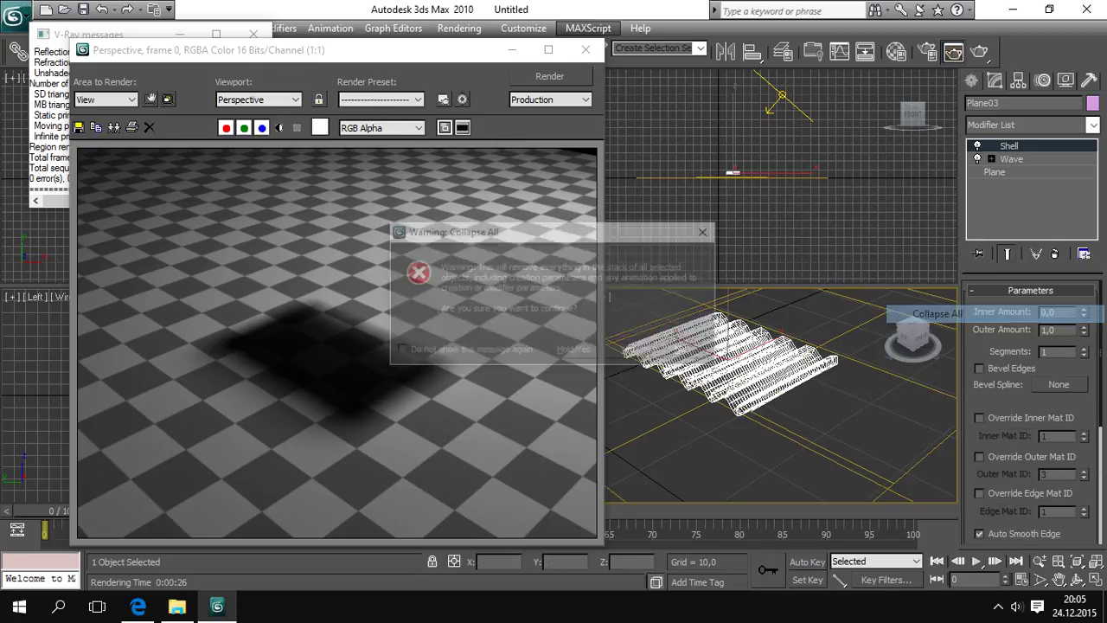
pyautogui.click(576, 351)
# - Select the vertices around the middle of the mesh's near edge in the Perspective view and move them slightly inward along X
pyautogui.click(988, 312)
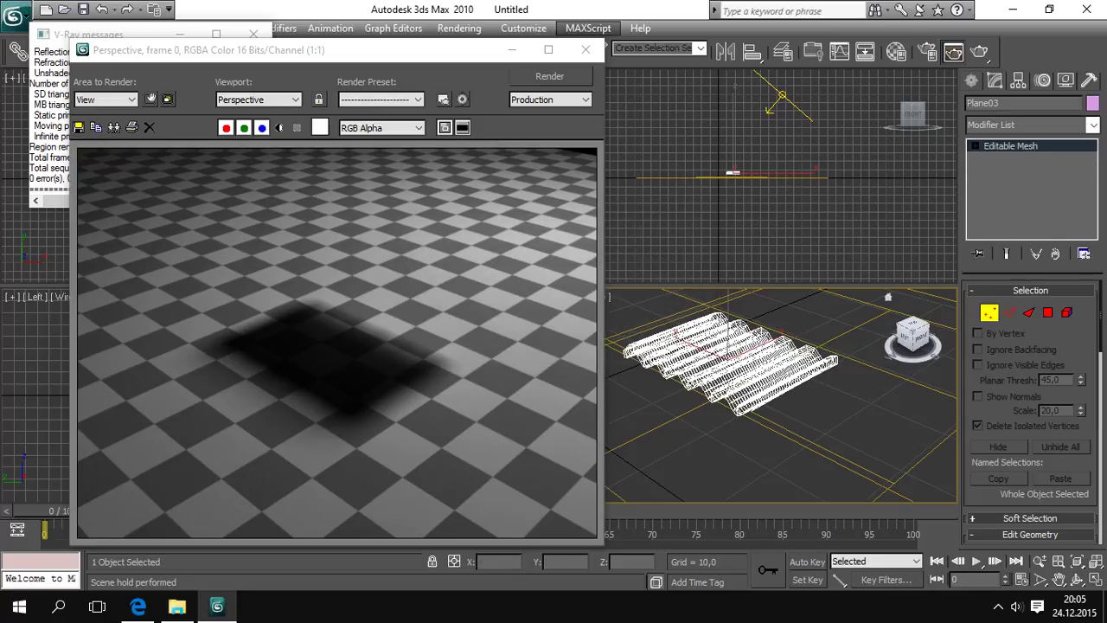
pyautogui.moveTo(694, 399); pyautogui.dragTo(667, 333)
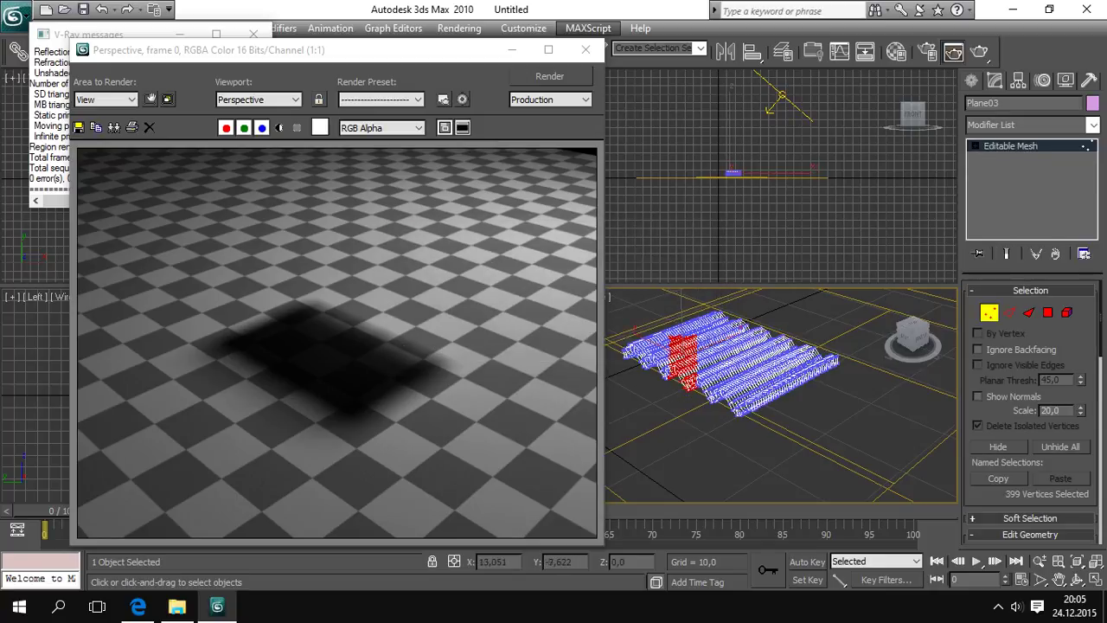
pyautogui.click(683, 407)
pyautogui.click(667, 377)
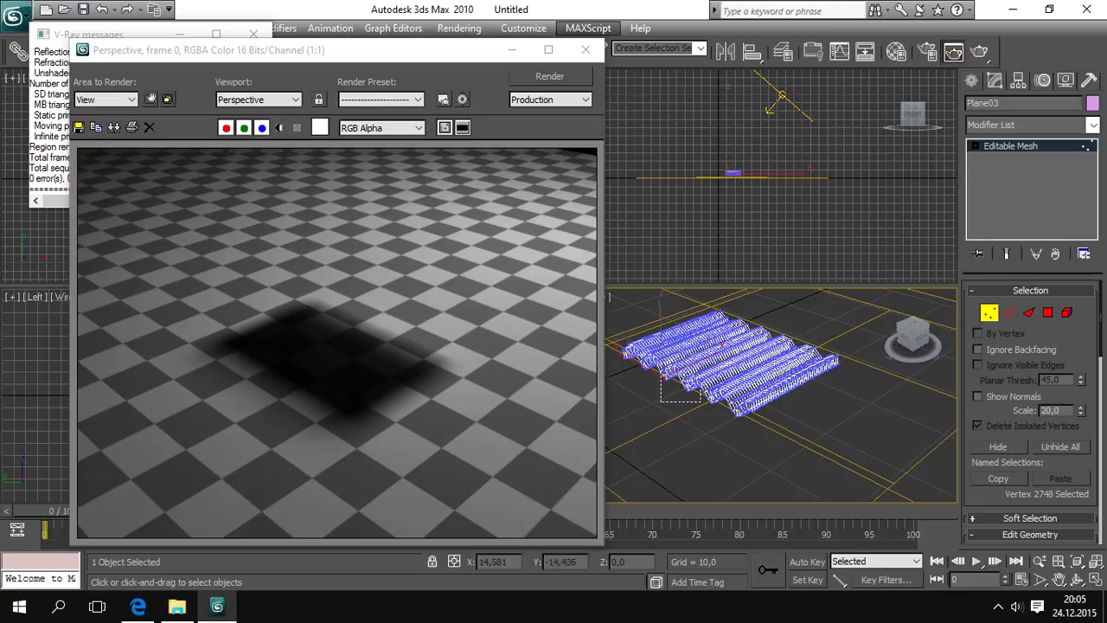
pyautogui.moveTo(661, 402); pyautogui.dragTo(712, 371)
pyautogui.moveTo(415, 50); pyautogui.dragTo(369, 116)
pyautogui.moveTo(211, 115); pyautogui.dragTo(180, 164)
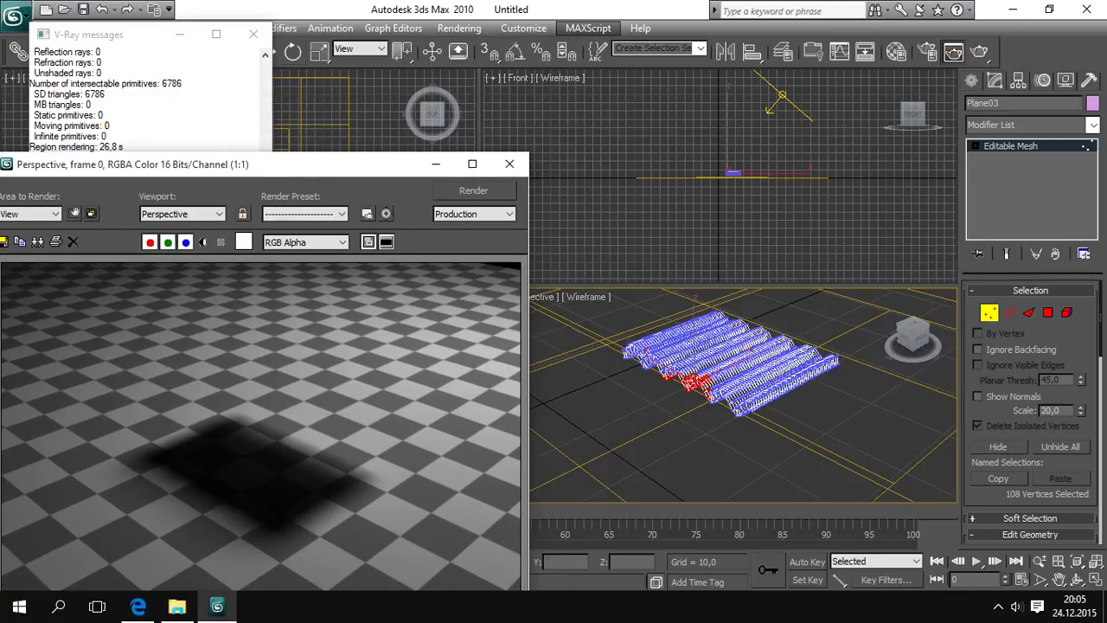
pyautogui.click(253, 34)
pyautogui.click(267, 51)
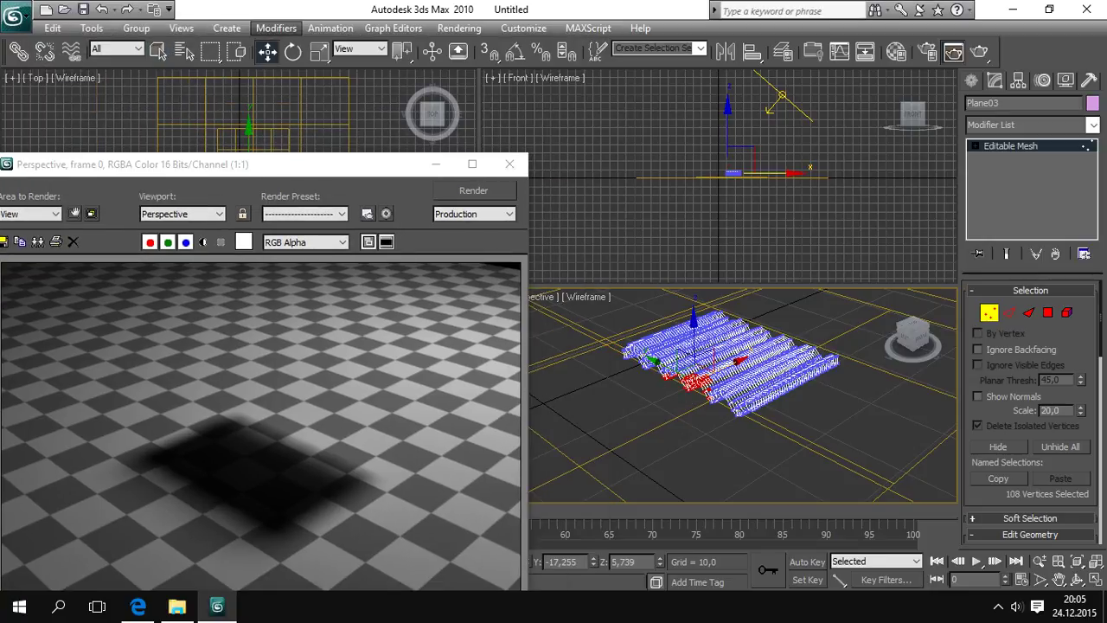
pyautogui.moveTo(728, 364); pyautogui.dragTo(736, 360)
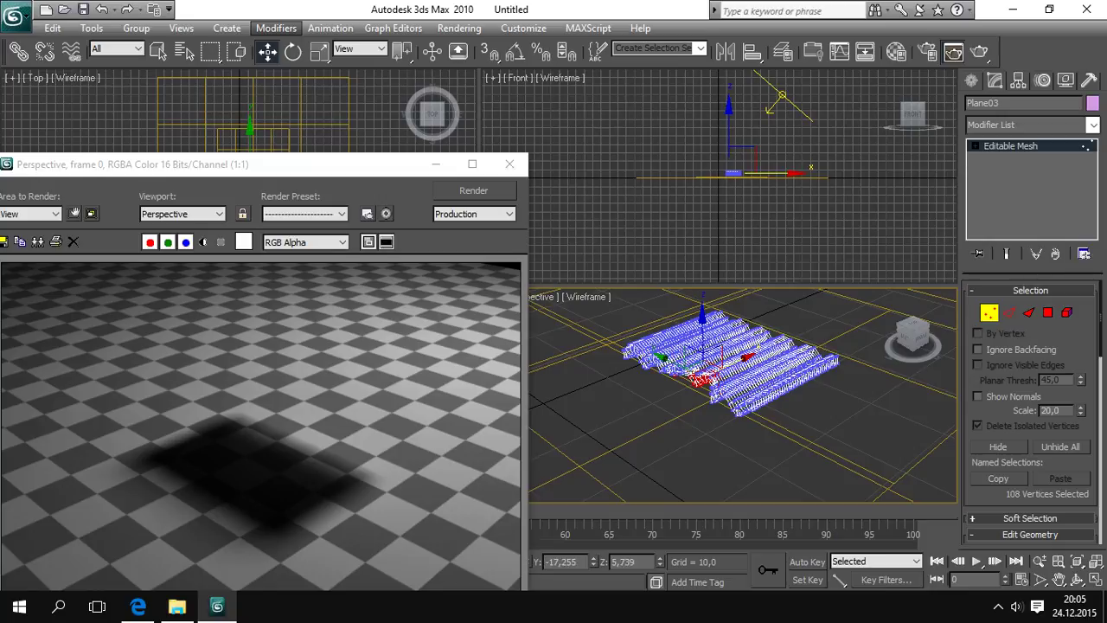
# - Pull a group of vertices near the mesh's left corner outward in the Perspective view and leave vertex editing
pyautogui.click(646, 359)
pyautogui.moveTo(625, 381); pyautogui.dragTo(655, 354)
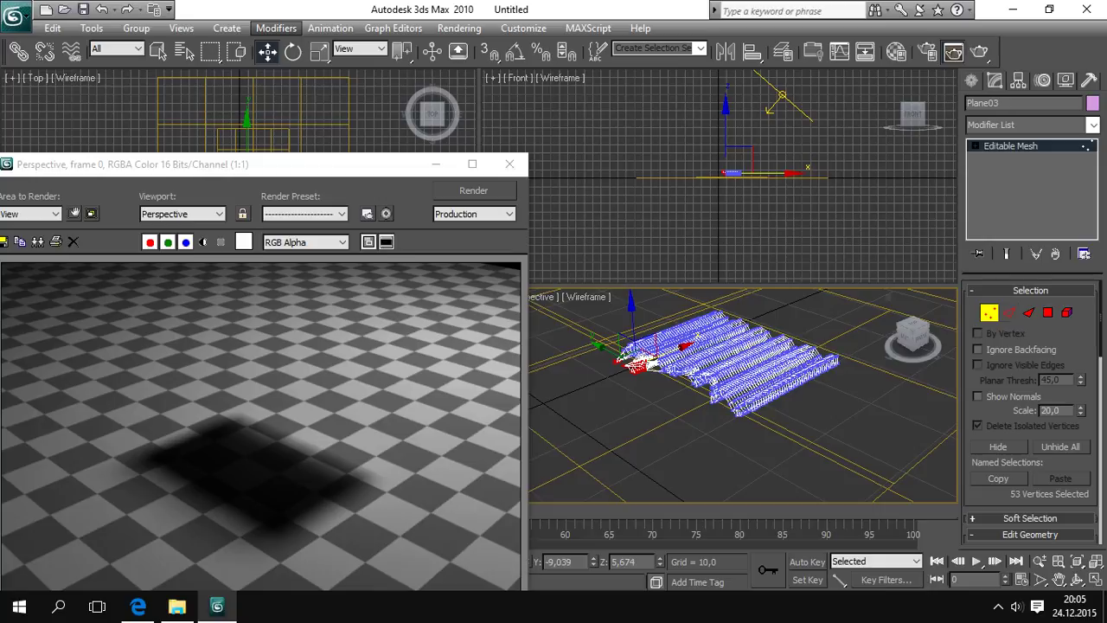
pyautogui.click(989, 312)
# - Render the Perspective view, inspect the deformed mesh's shadow, and close the rendered frame
pyautogui.click(979, 51)
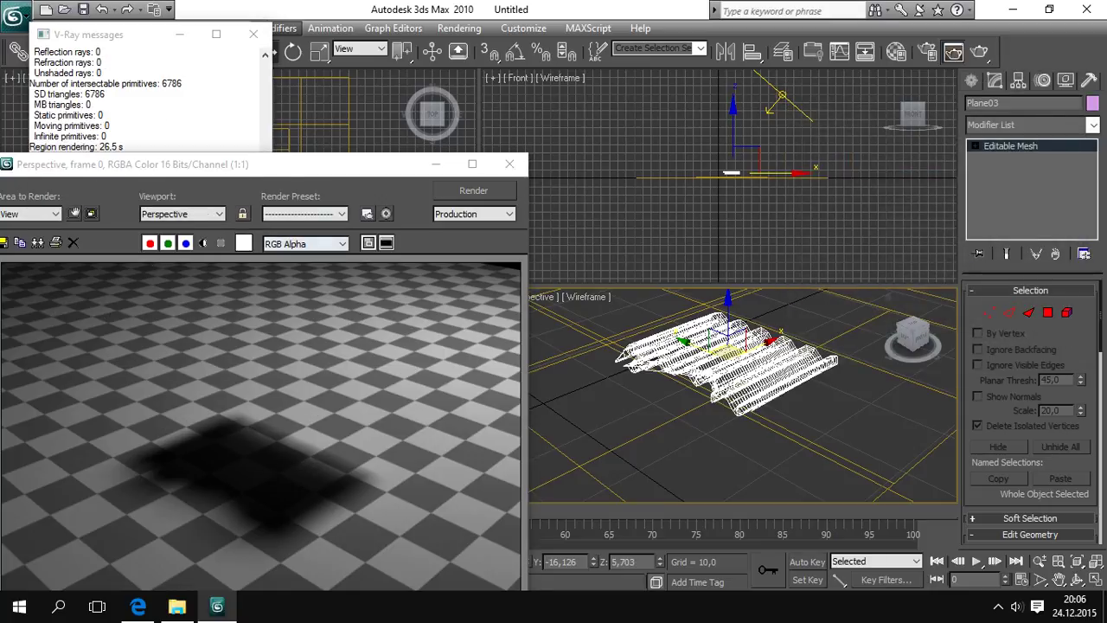
pyautogui.moveTo(259, 163); pyautogui.dragTo(377, 64)
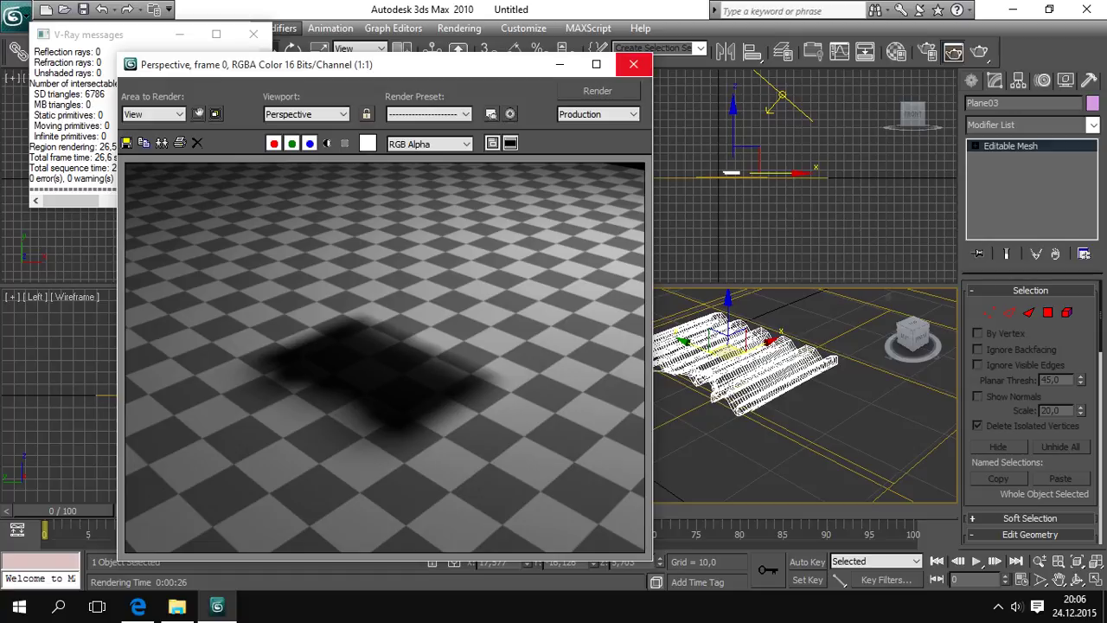
pyautogui.click(633, 64)
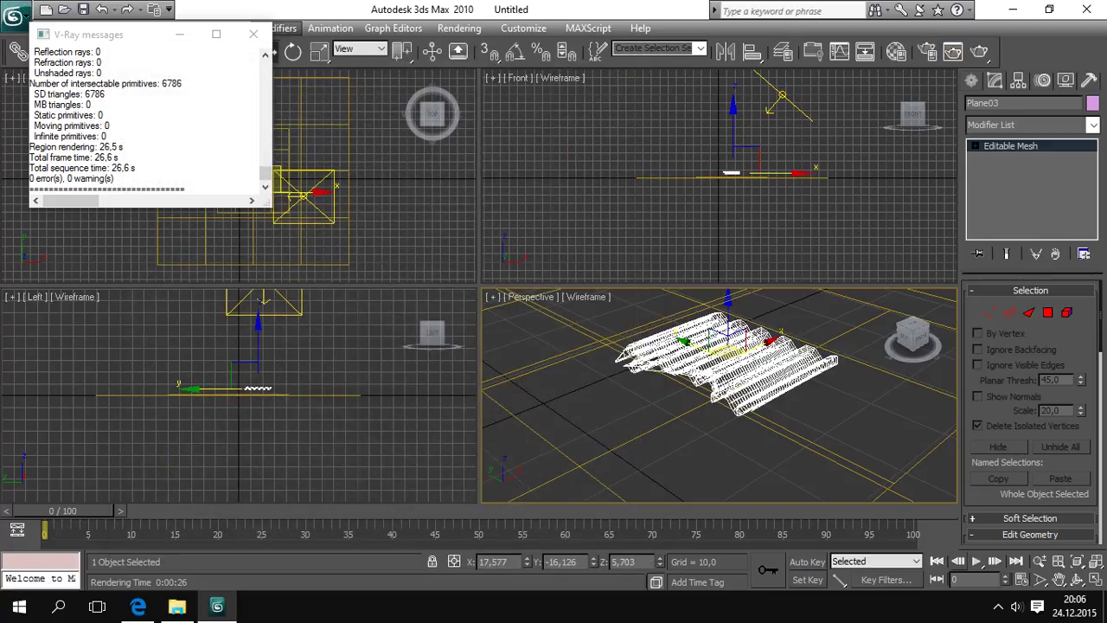
pyautogui.click(997, 606)
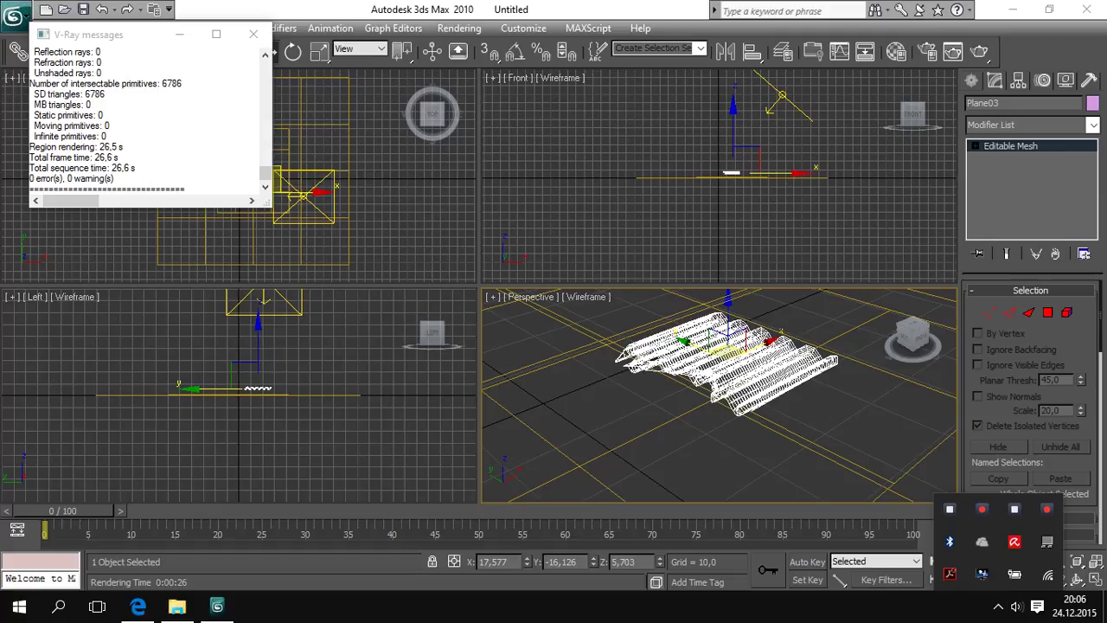
pyautogui.press('Escape')
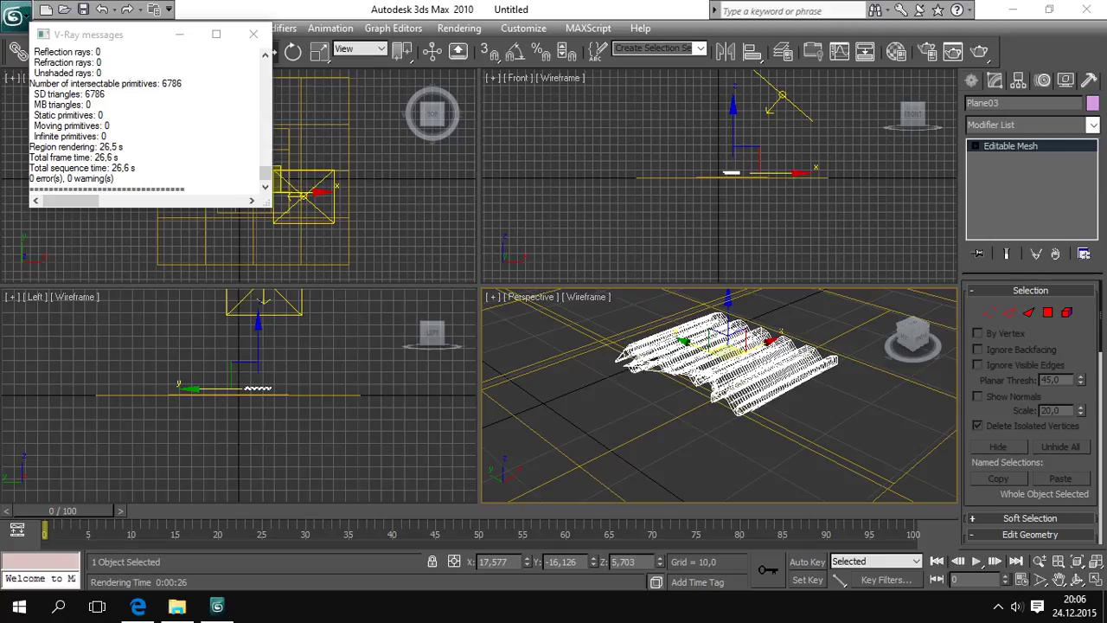
pyautogui.click(997, 606)
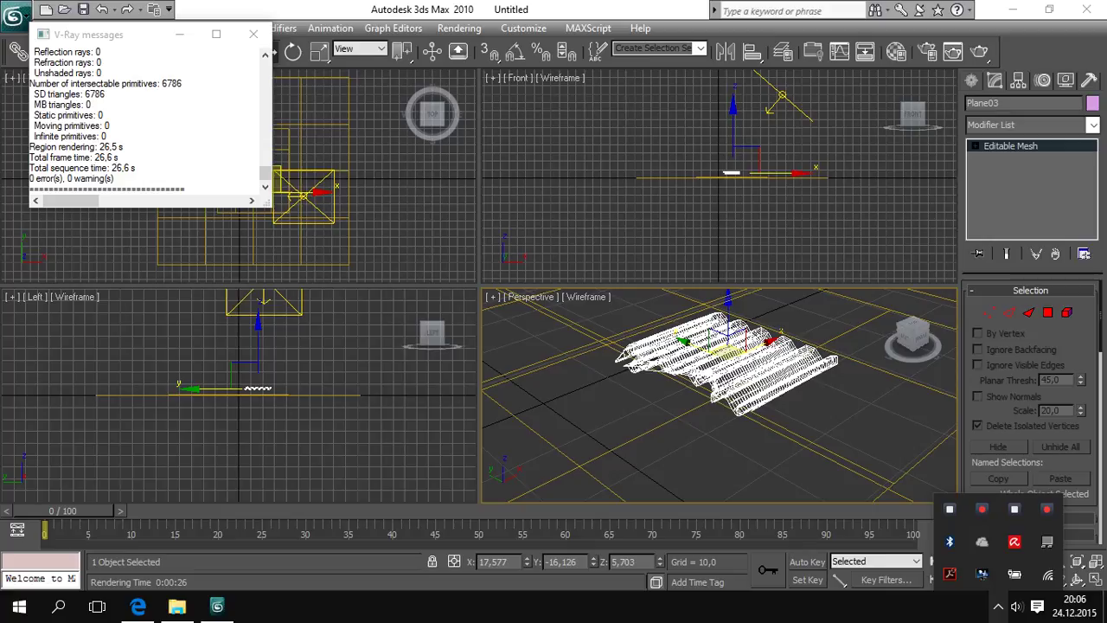